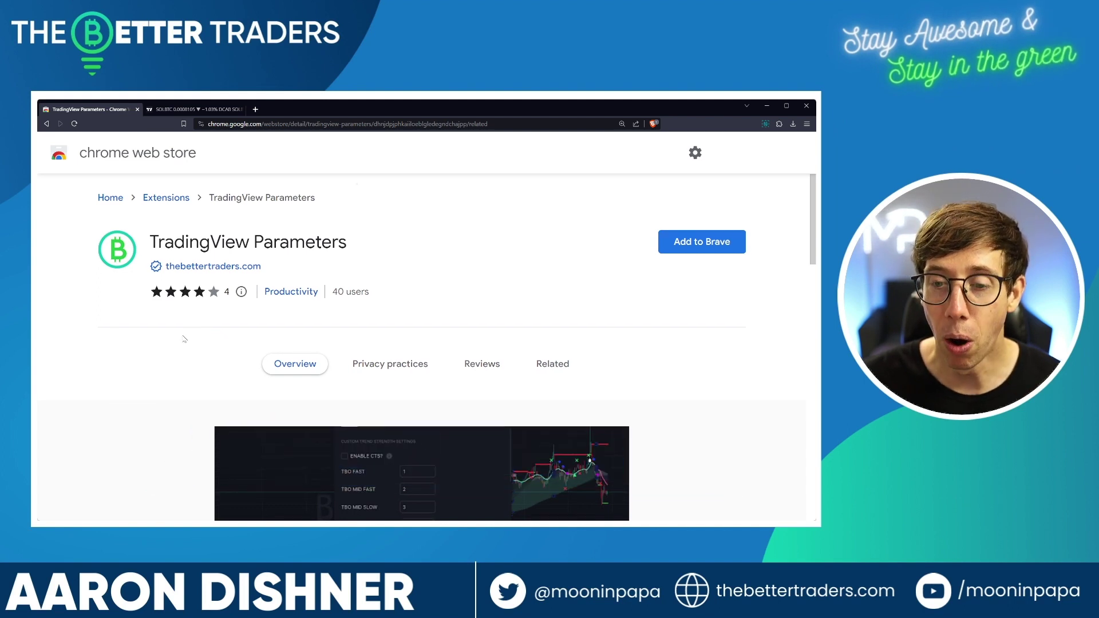
# - Browse the TradingView Parameters listing screenshots and add the extension to the browser
pyautogui.scroll(-3, 189, 339)
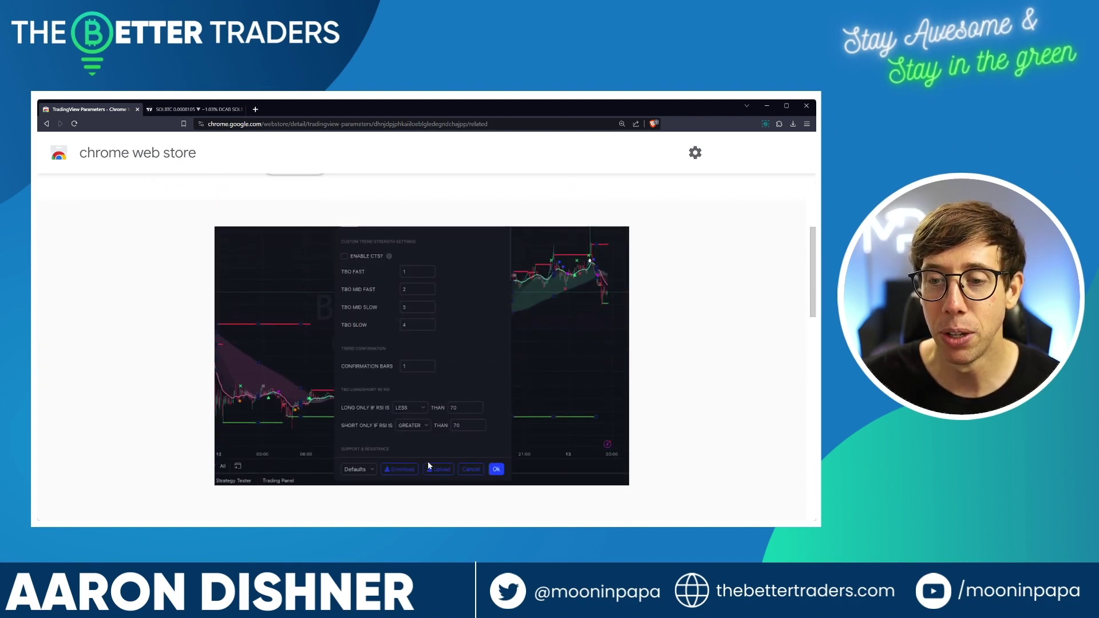
pyautogui.scroll(3, 235, 304)
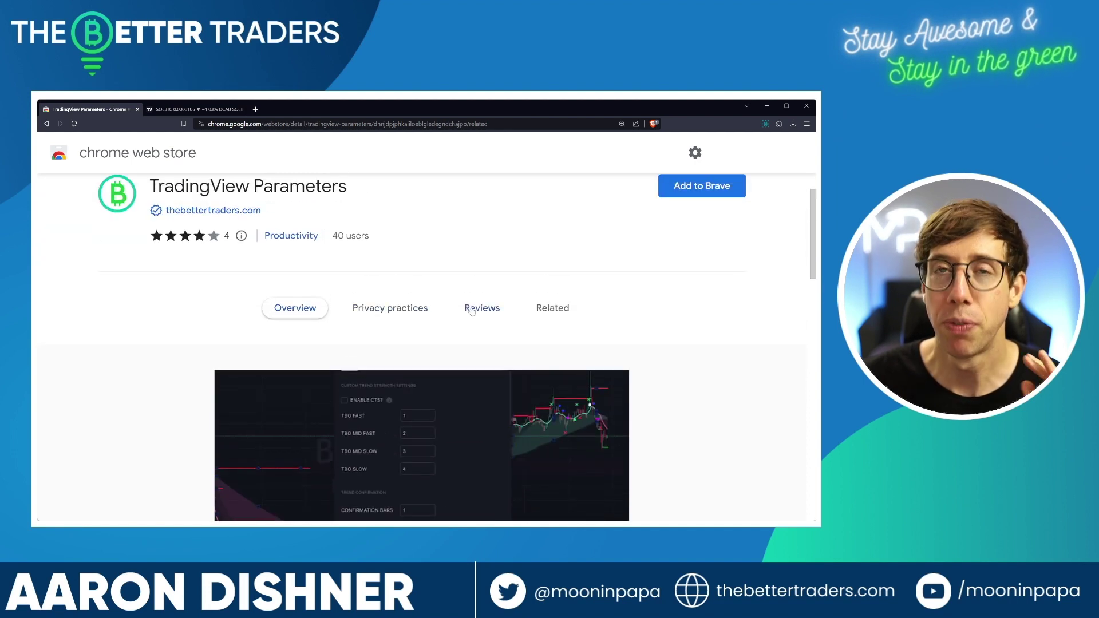
pyautogui.click(701, 190)
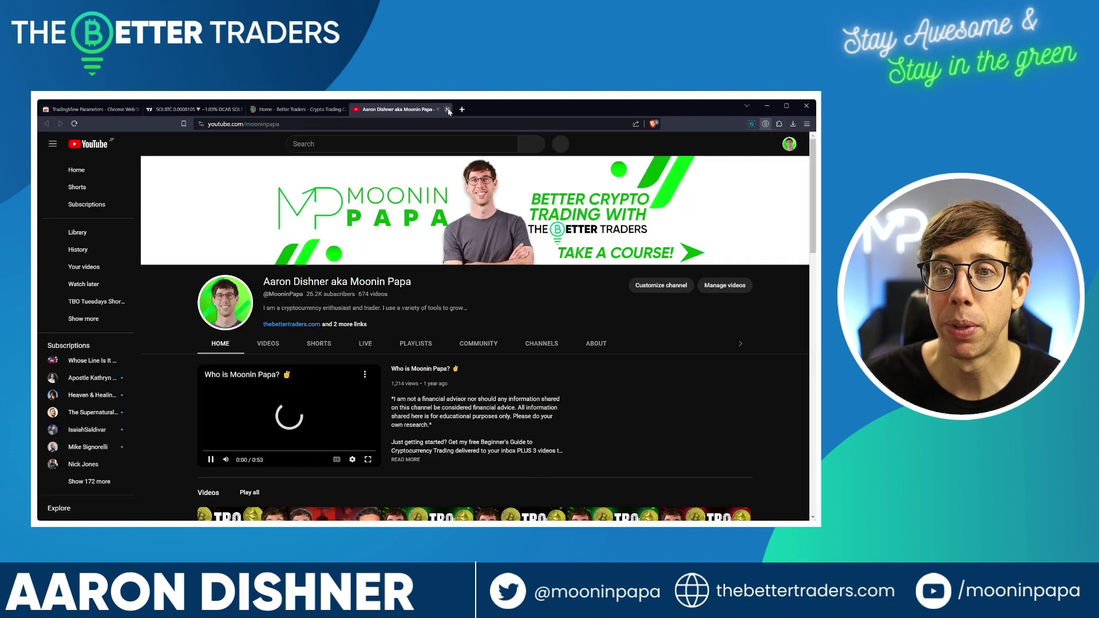
# - Close the YouTube channel and Better Traders tabs to return to the SOLBTC chart
pyautogui.click(447, 109)
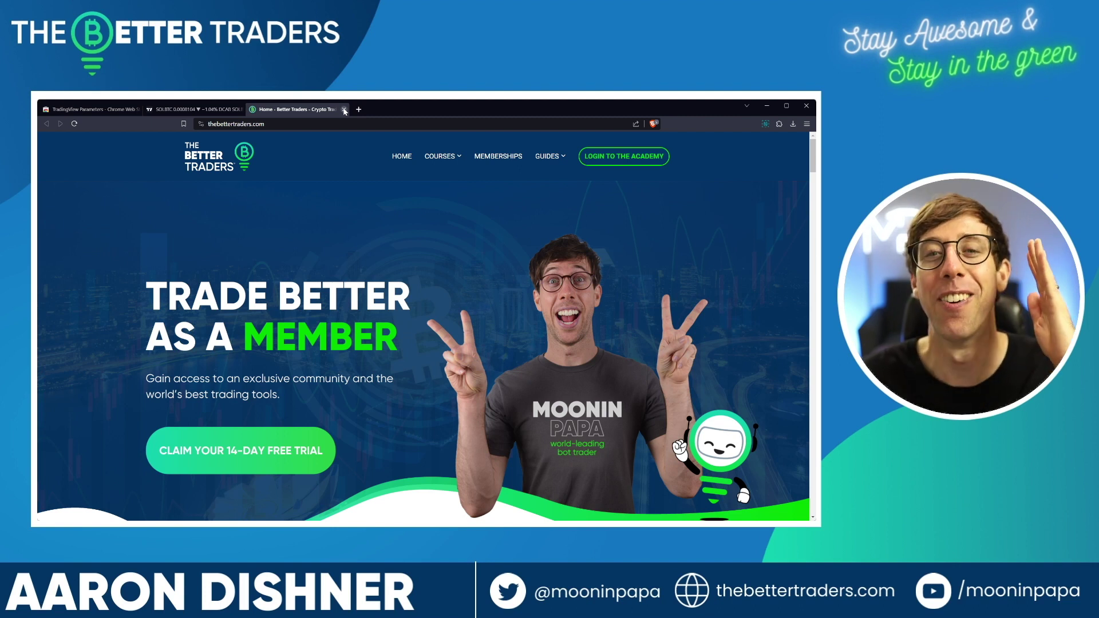
pyautogui.click(344, 109)
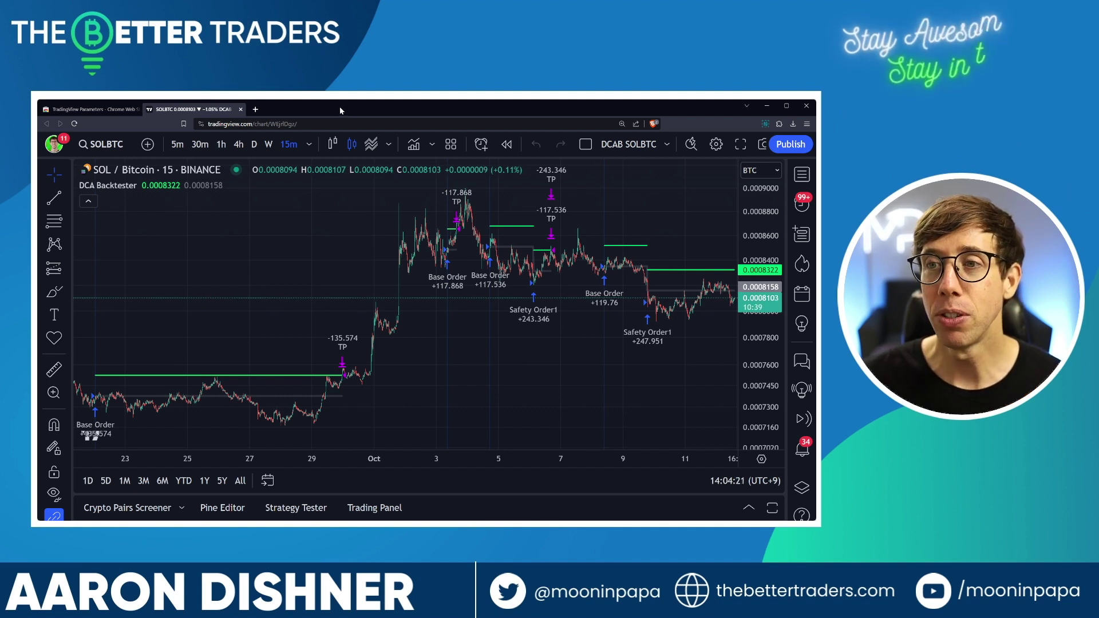
# - Browse the TradingView Parameters extension's user reviews, then go back to the SOLBTC chart tab
pyautogui.click(99, 113)
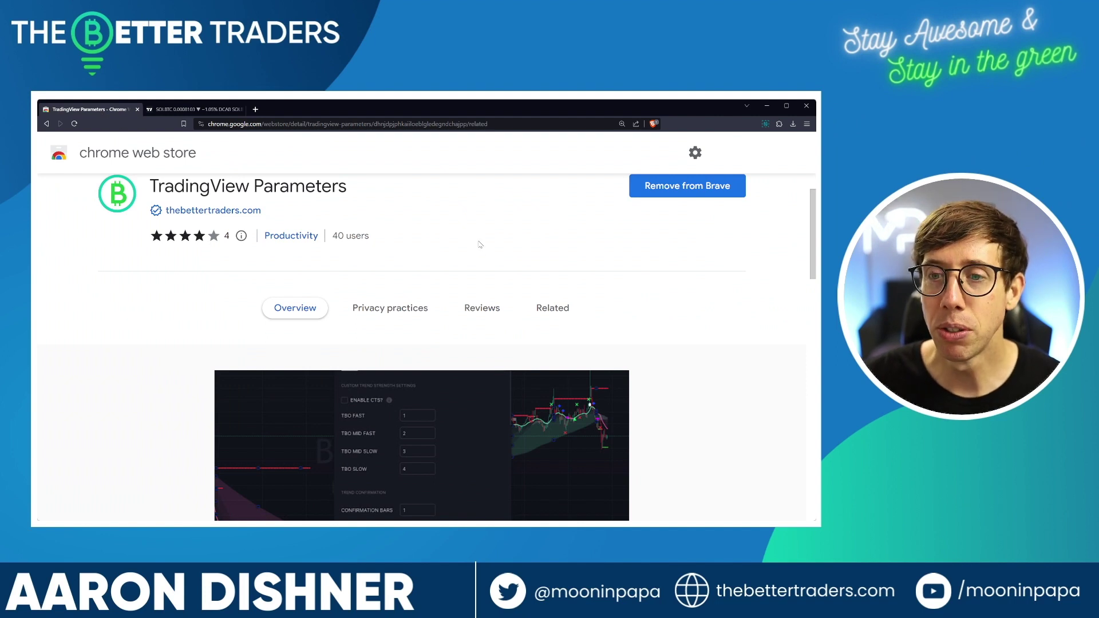
pyautogui.click(488, 314)
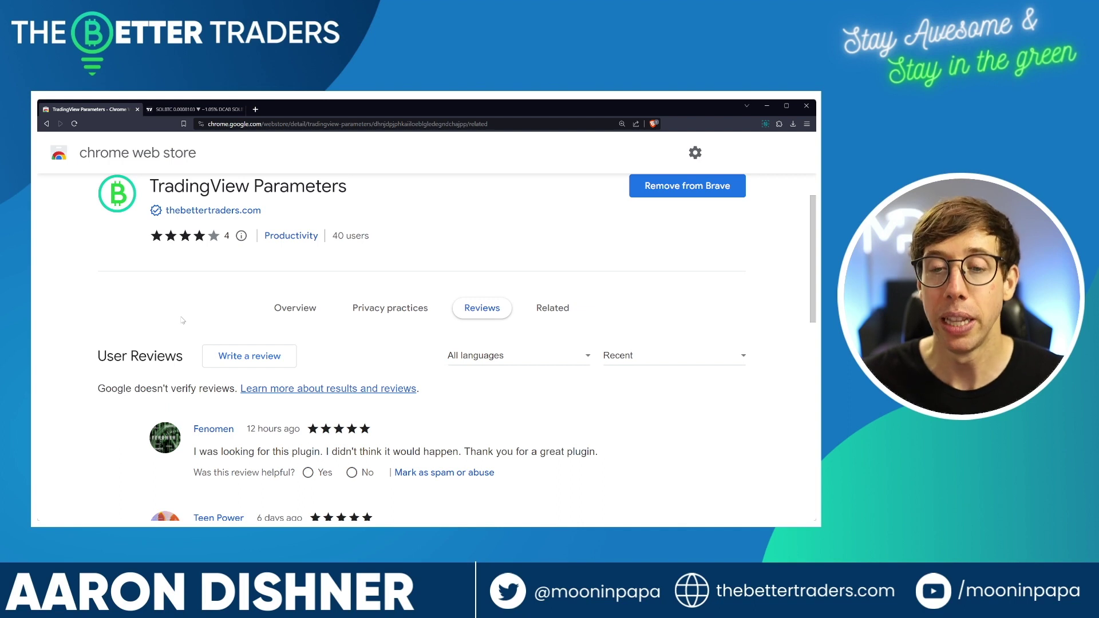
pyautogui.scroll(-2, 183, 321)
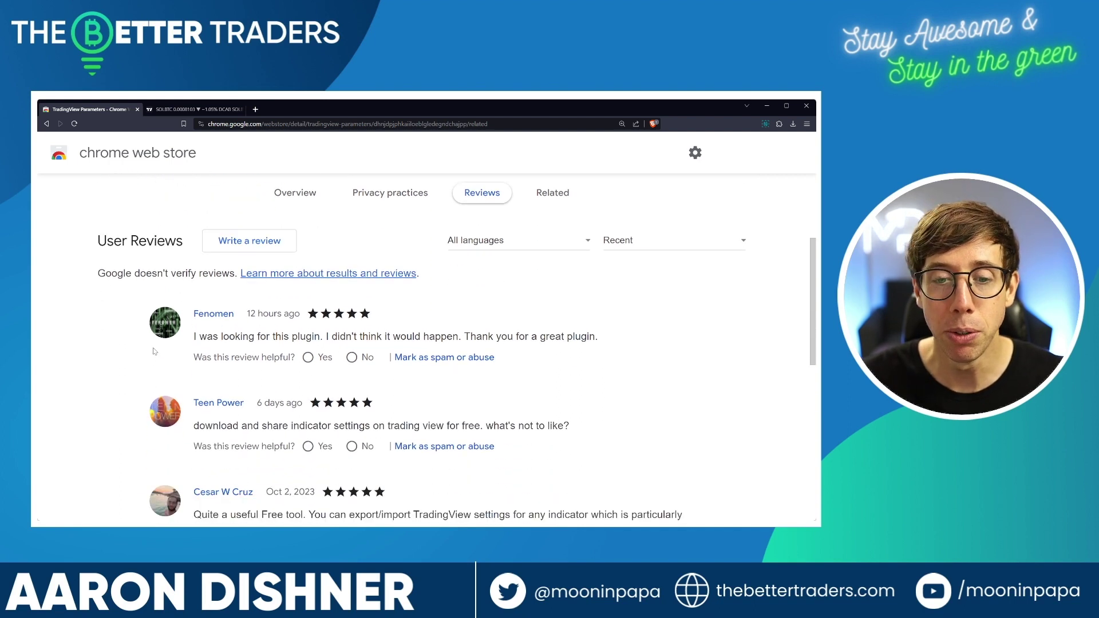
pyautogui.scroll(3, 135, 332)
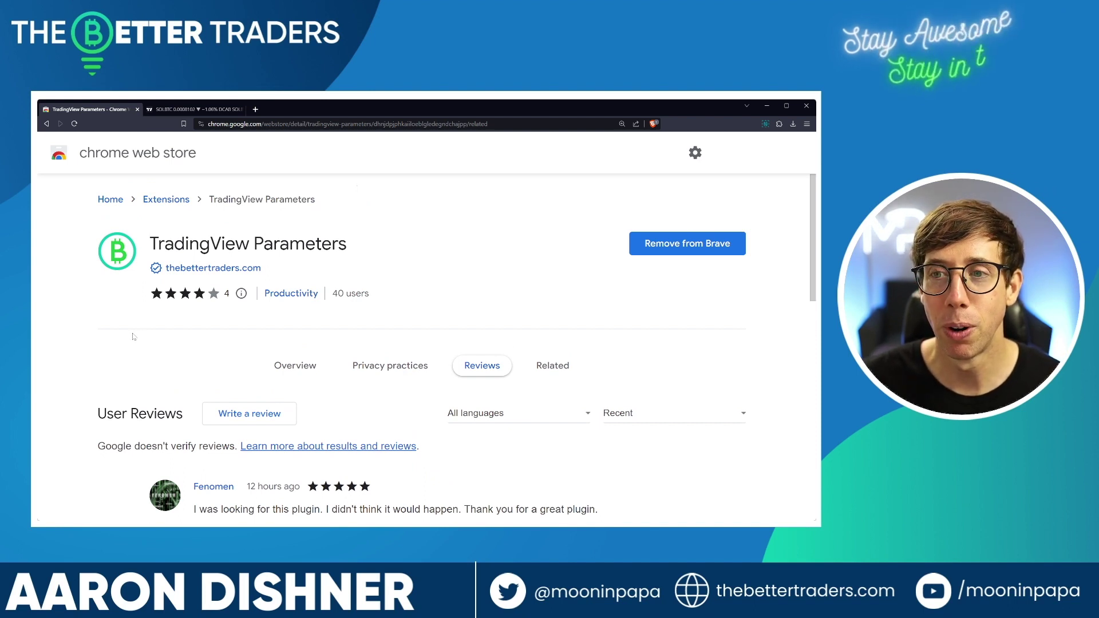
pyautogui.click(191, 109)
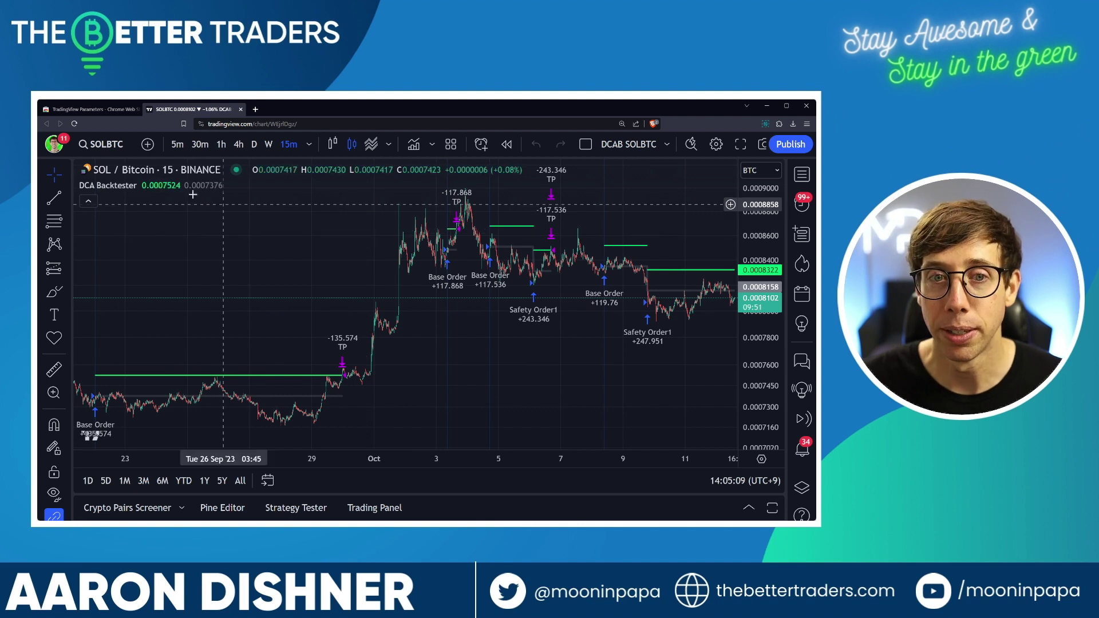
# - Open the DCA Backtester settings and review its Inputs, such as bot type Long and base order 0.1
pyautogui.moveTo(92, 182)
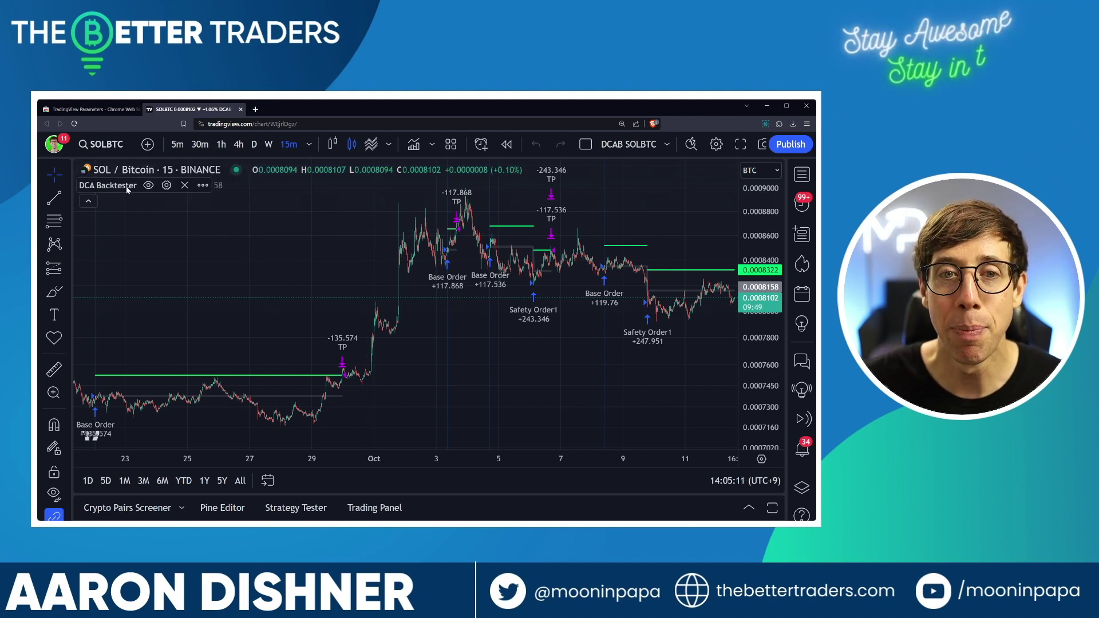
pyautogui.click(166, 186)
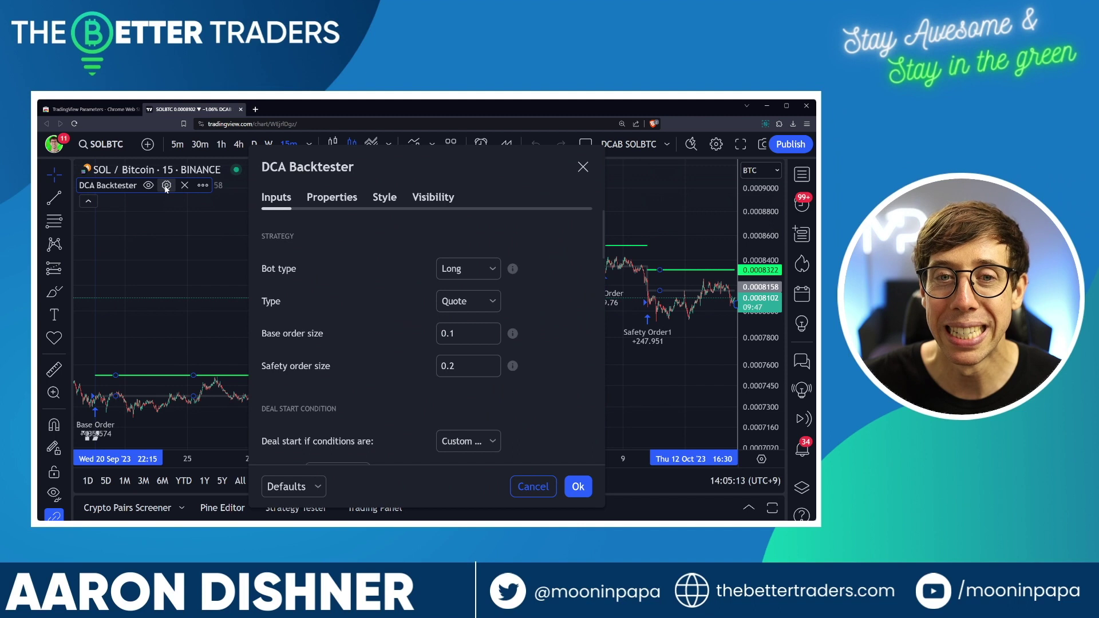
pyautogui.scroll(-10, 395, 324)
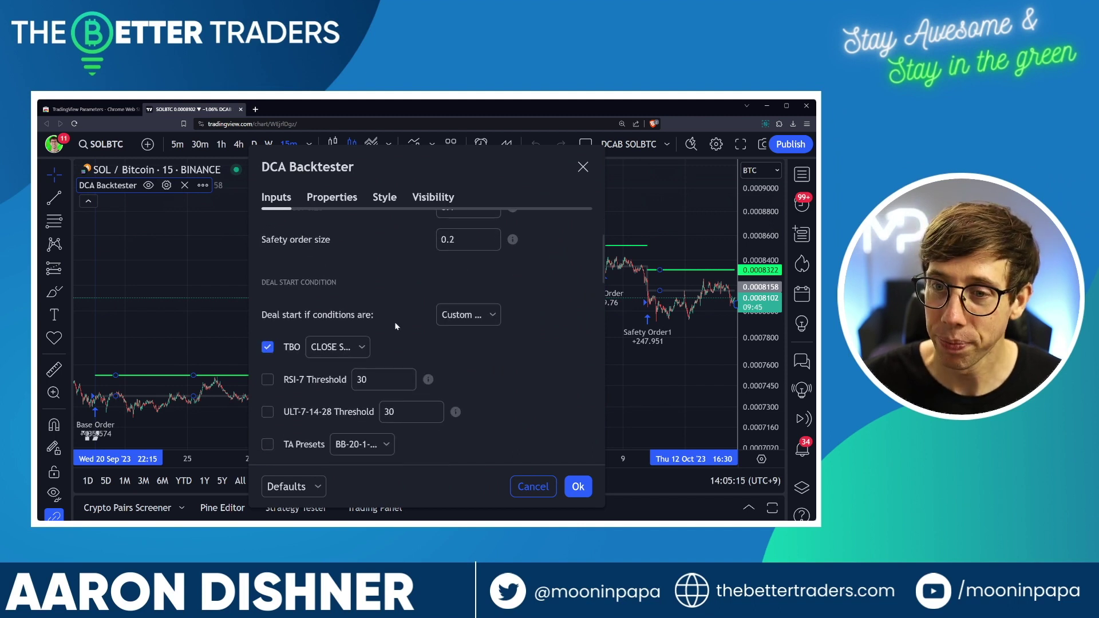
pyautogui.scroll(-8, 395, 327)
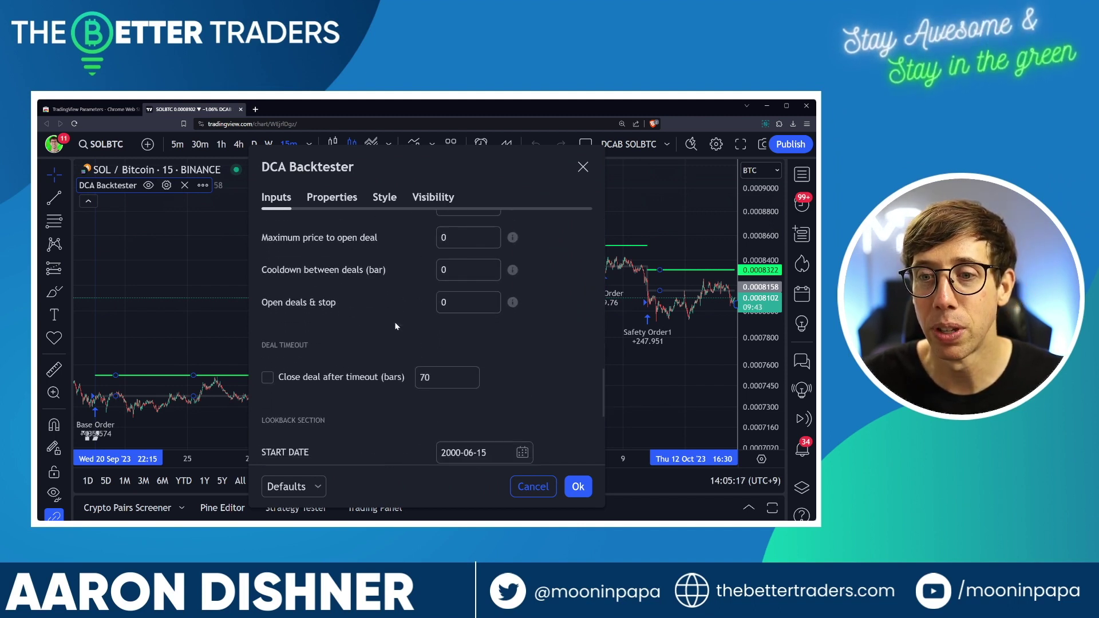
pyautogui.scroll(18, 395, 324)
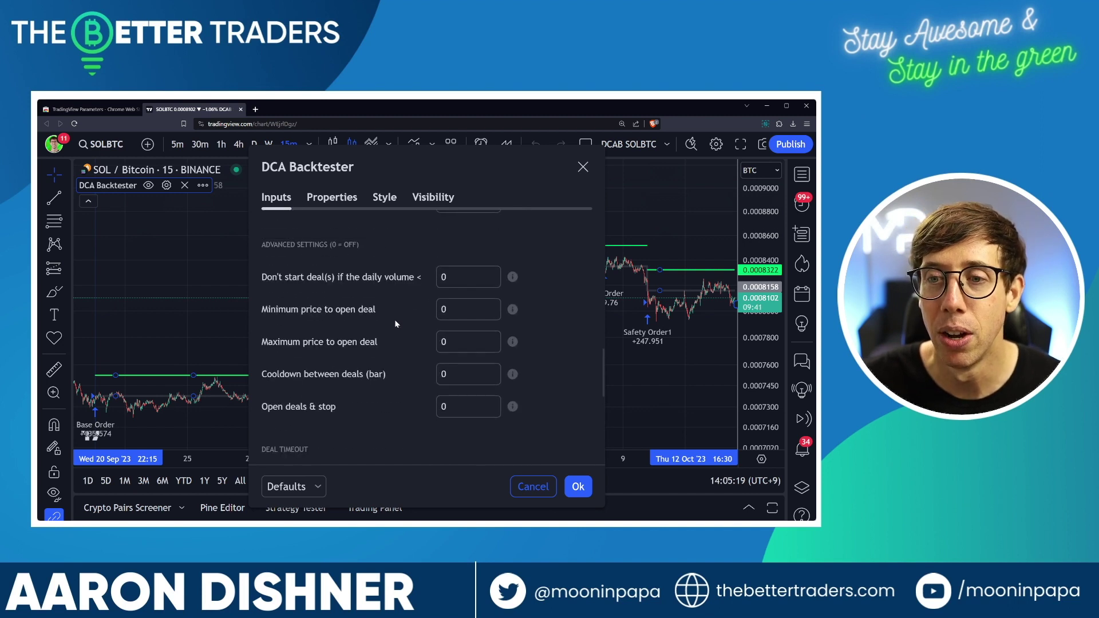
pyautogui.scroll(-3, 394, 316)
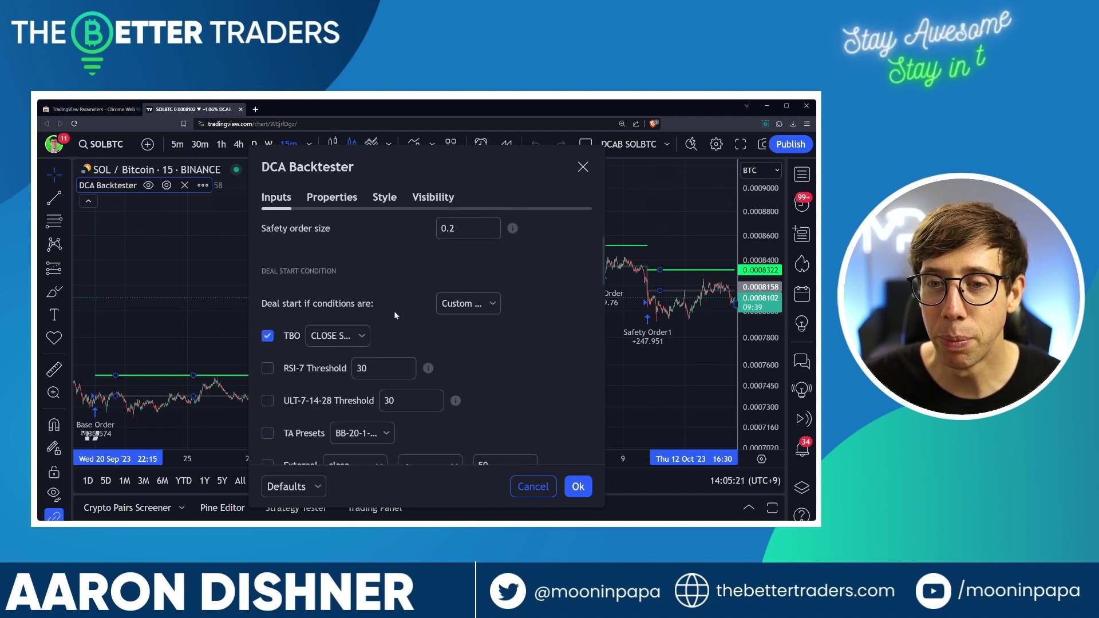
# - Close the settings, enlarge the chart above the Strategy Tester, and scroll back through past deals
pyautogui.click(290, 507)
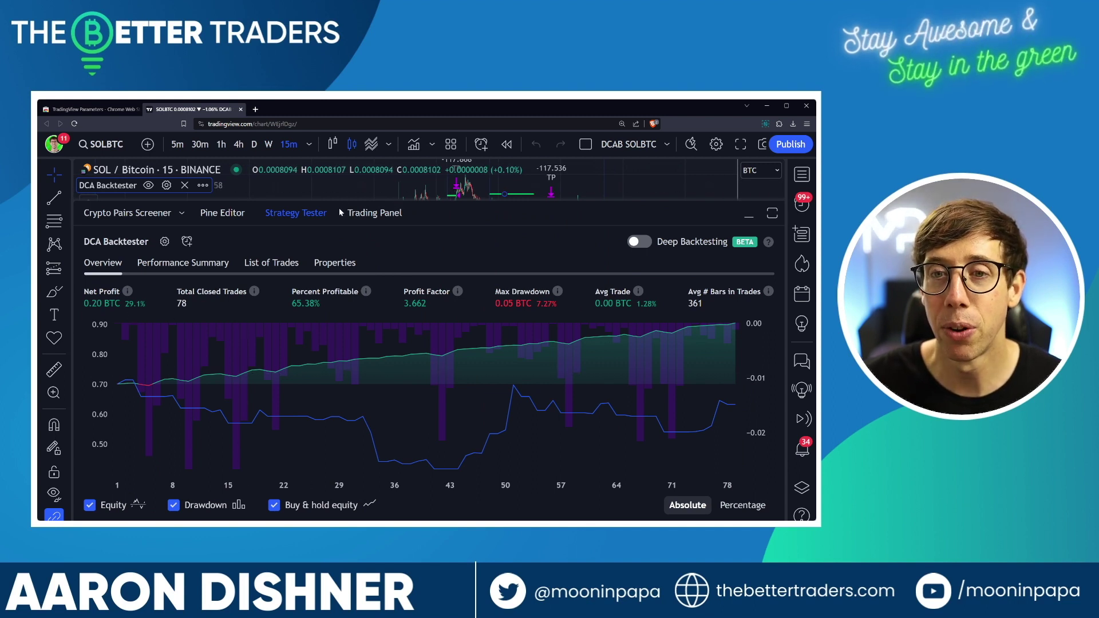
pyautogui.moveTo(347, 199); pyautogui.dragTo(344, 374)
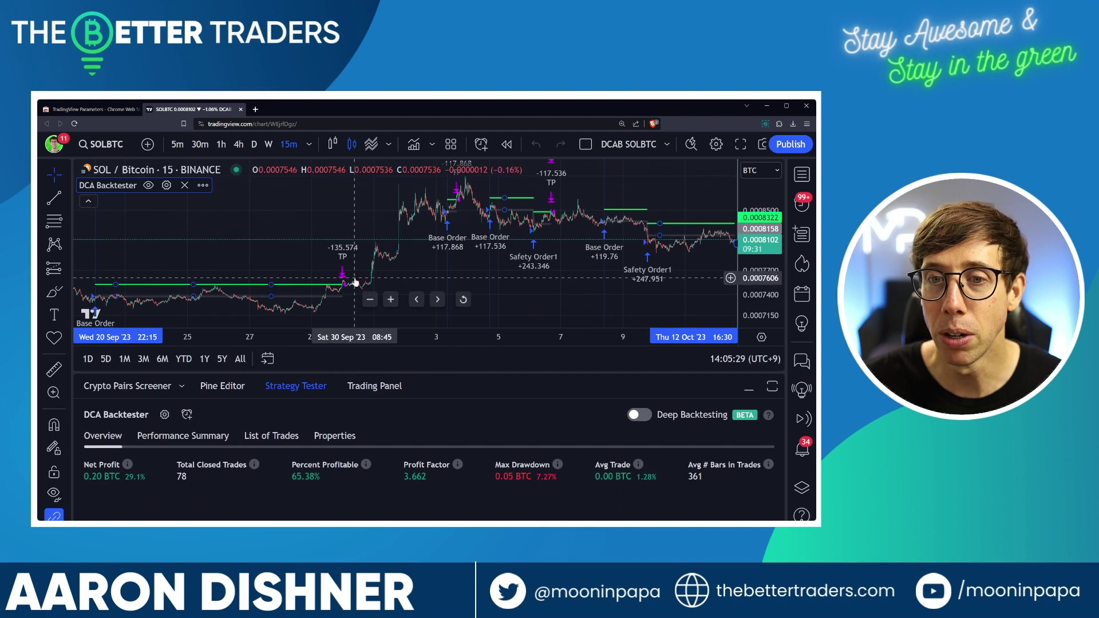
pyautogui.hscroll(-10, 286, 240)
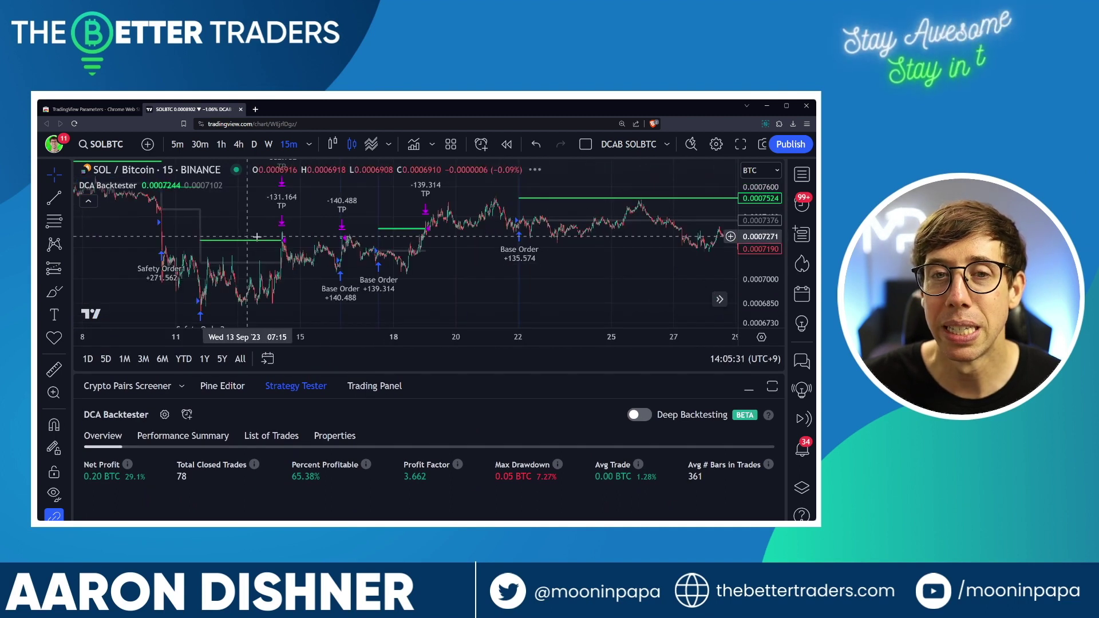
pyautogui.hscroll(-12, 327, 246)
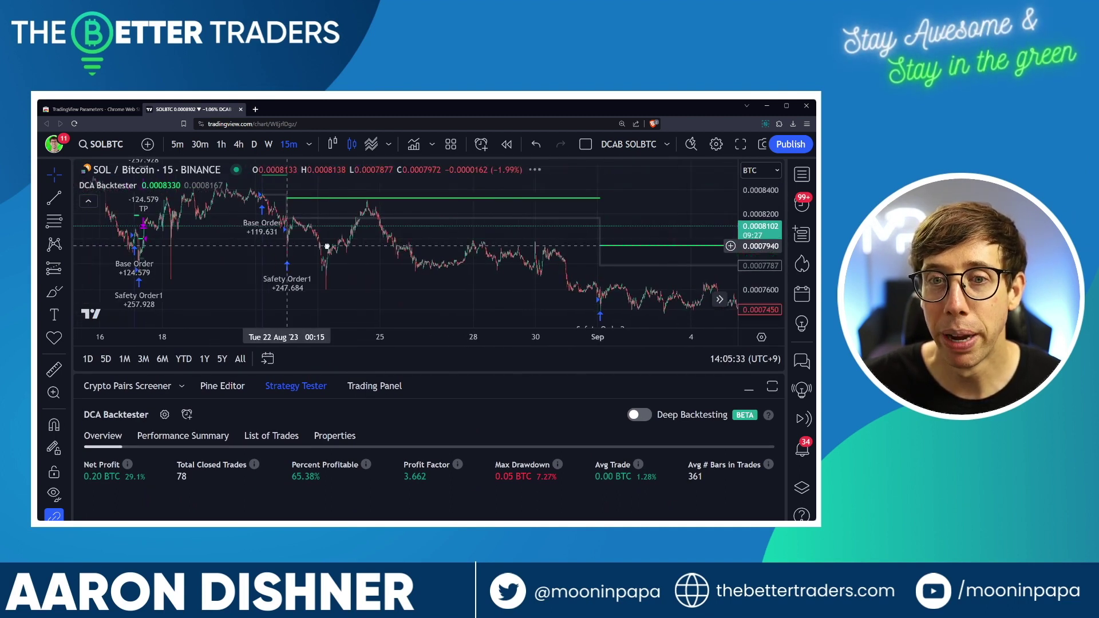
pyautogui.hscroll(-12, 327, 260)
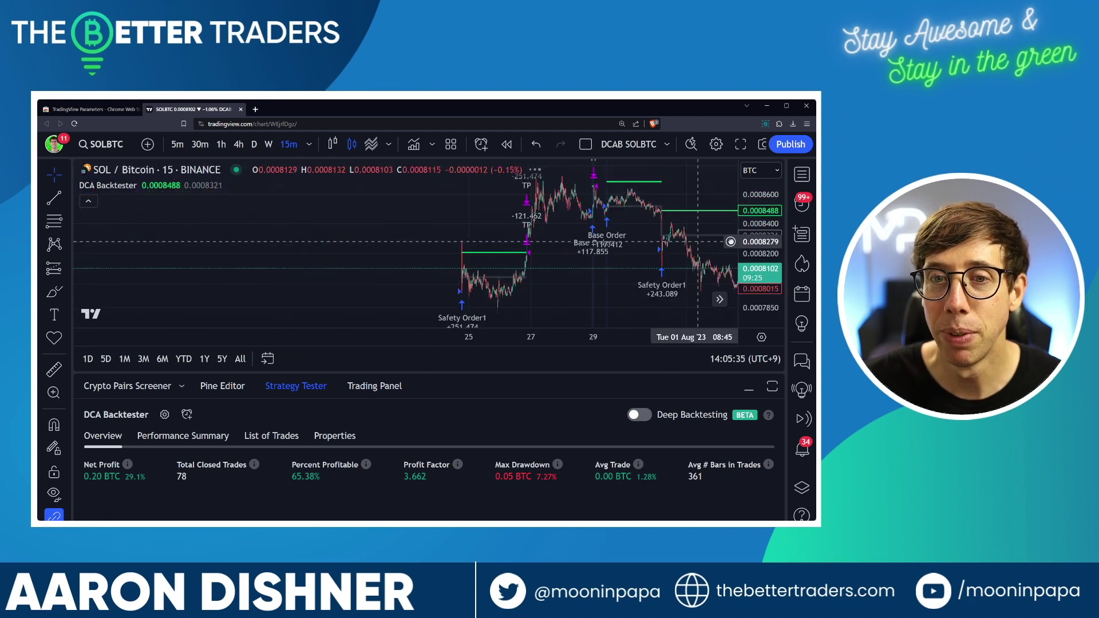
pyautogui.hscroll(-12, 256, 241)
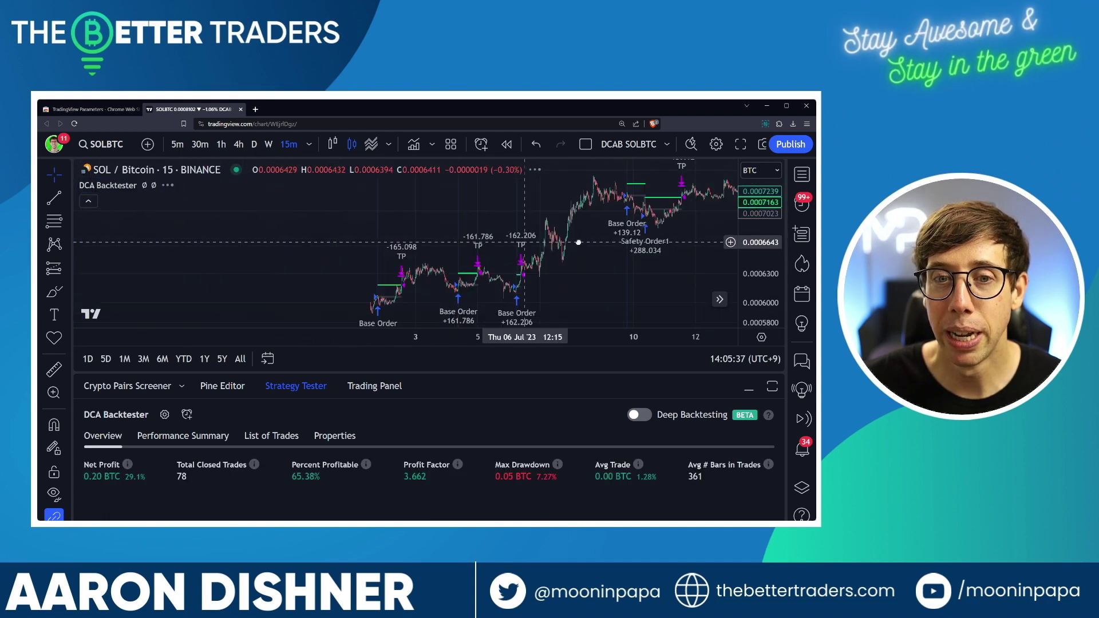
pyautogui.hscroll(12, 401, 242)
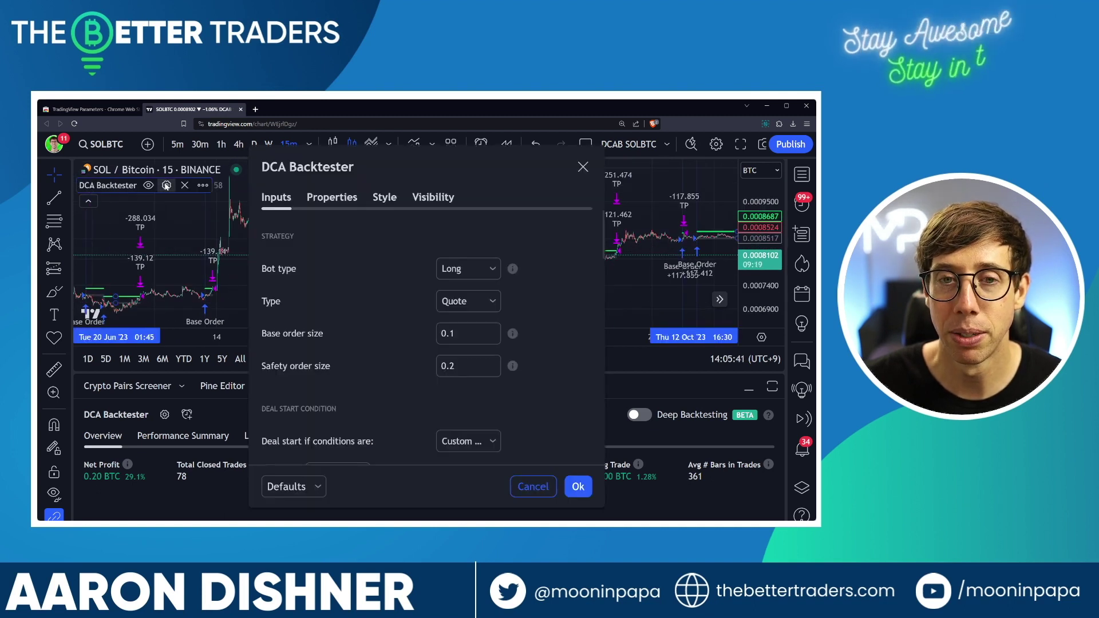
pyautogui.click(166, 185)
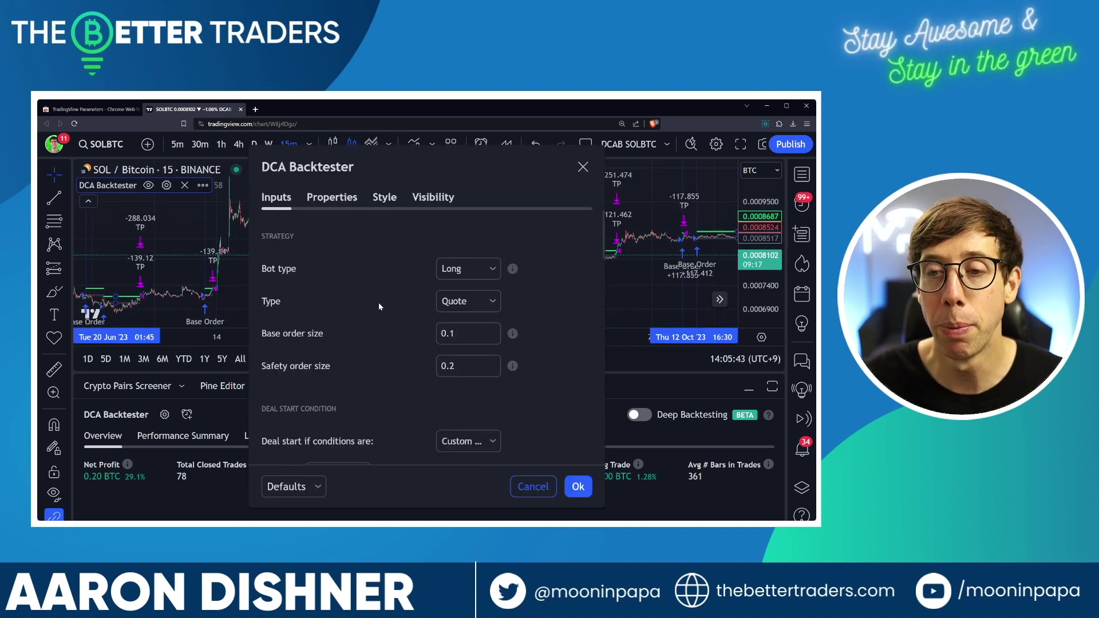
pyautogui.scroll(-3, 379, 302)
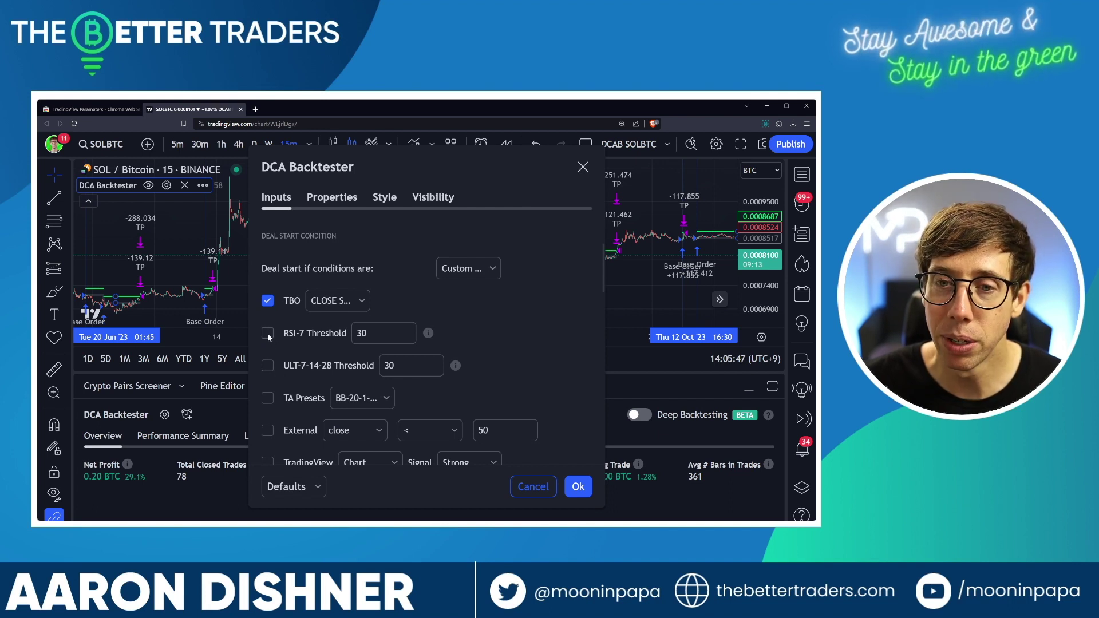
pyautogui.click(343, 300)
pyautogui.click(352, 332)
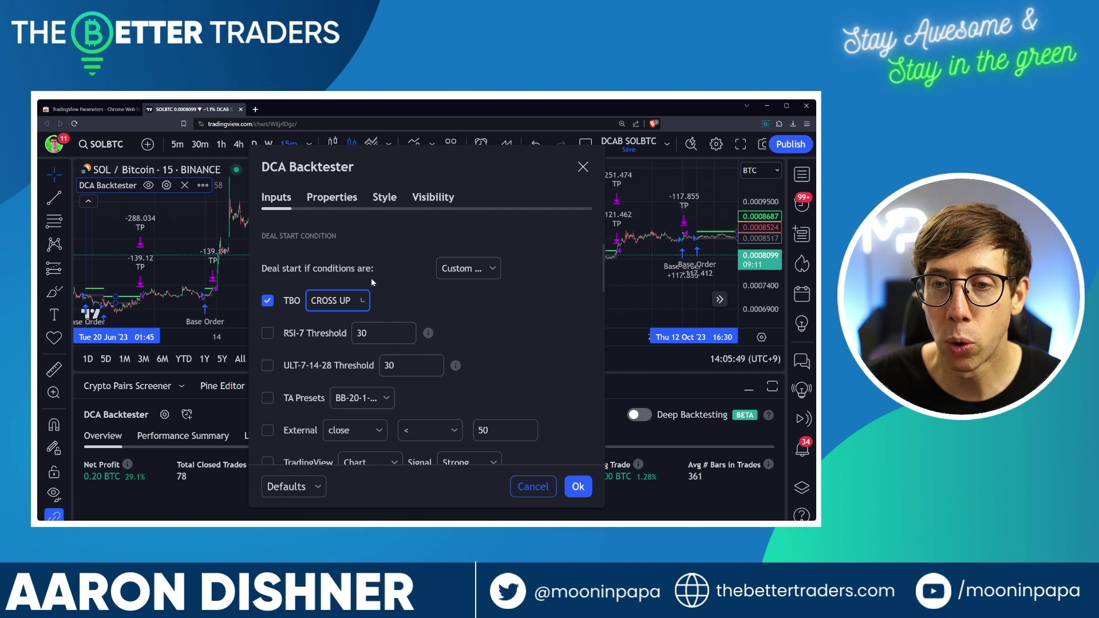
pyautogui.moveTo(311, 167); pyautogui.dragTo(616, 170)
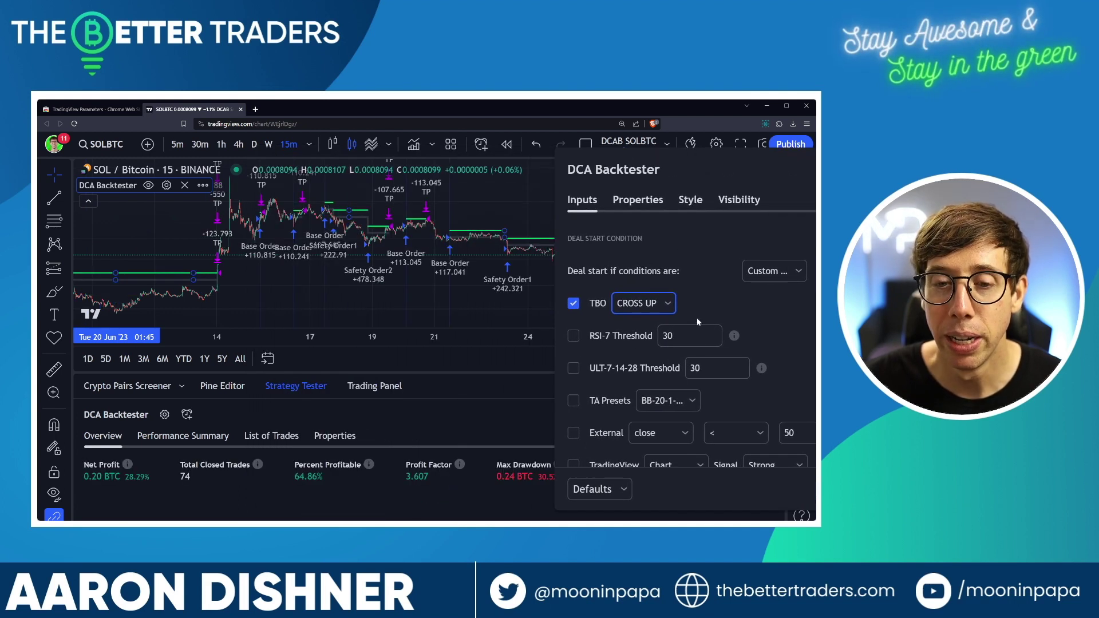
pyautogui.click(664, 306)
pyautogui.click(654, 318)
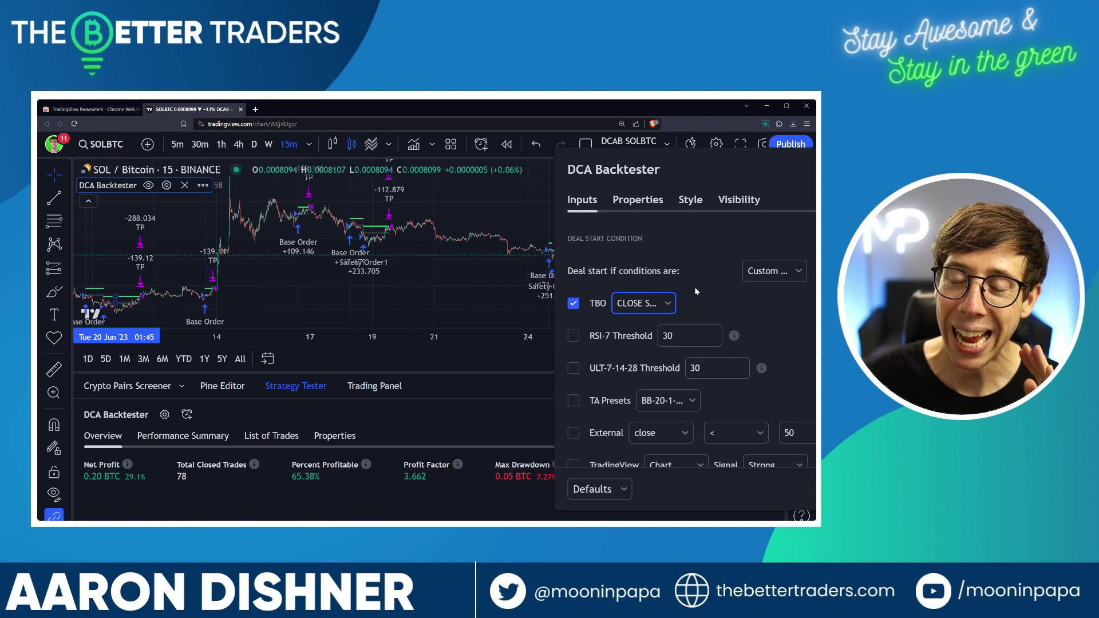
pyautogui.moveTo(647, 168); pyautogui.dragTo(331, 156)
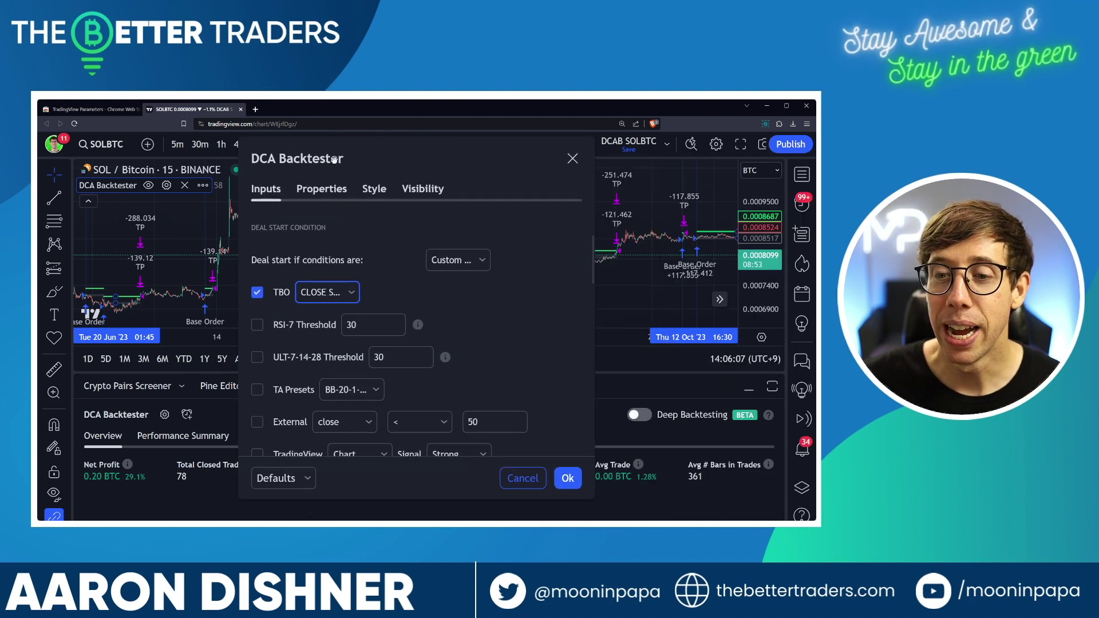
# - Apply the DCA Backtester settings, then download its current parameters to a file from the settings dialog
pyautogui.click(569, 478)
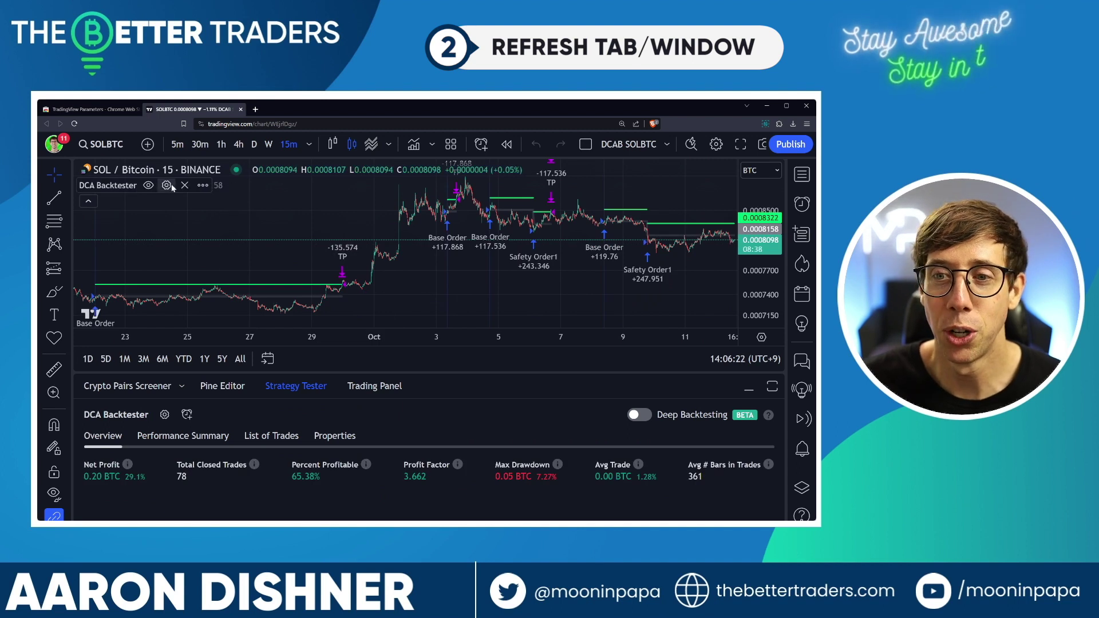
pyautogui.click(167, 185)
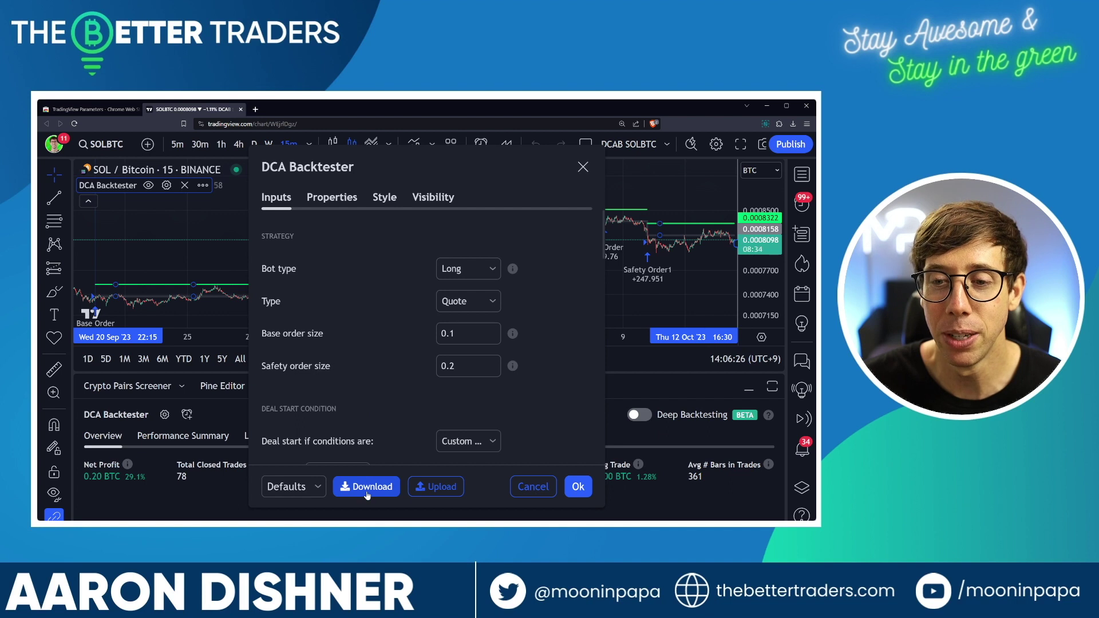
pyautogui.click(367, 493)
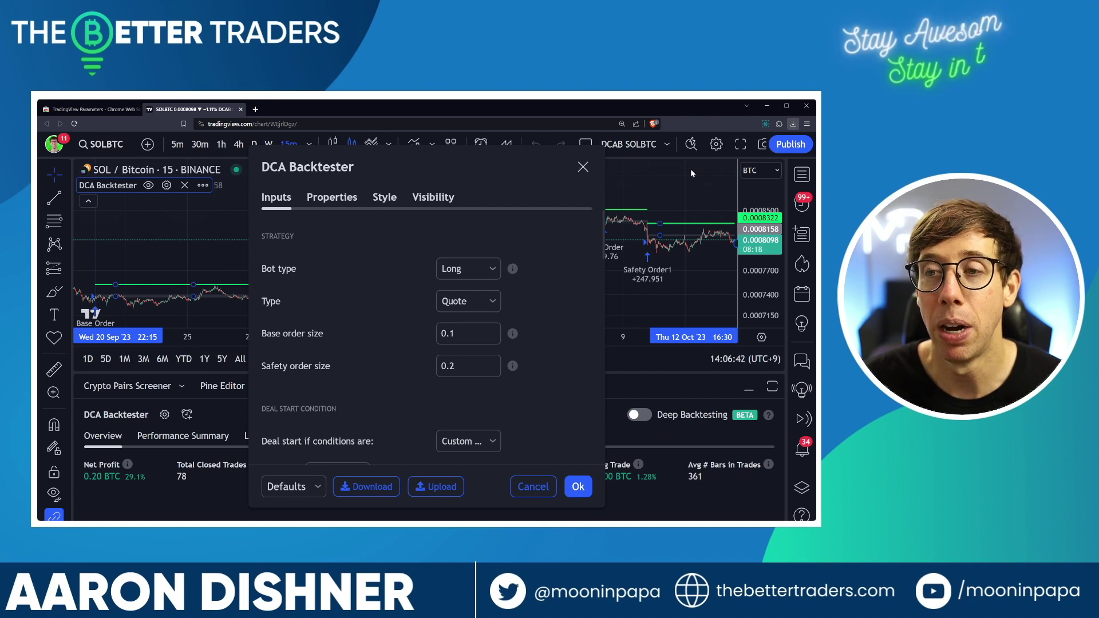
pyautogui.click(583, 167)
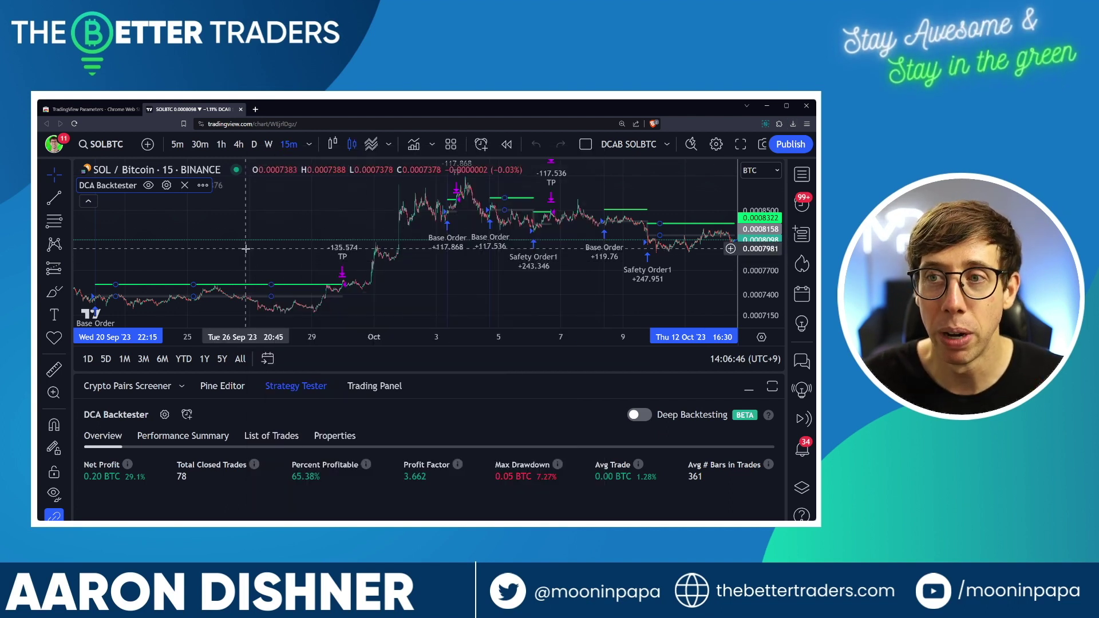
# - Create a new chart layout on ADABTC and bring up Indicators, Metrics & Strategies
pyautogui.click(667, 145)
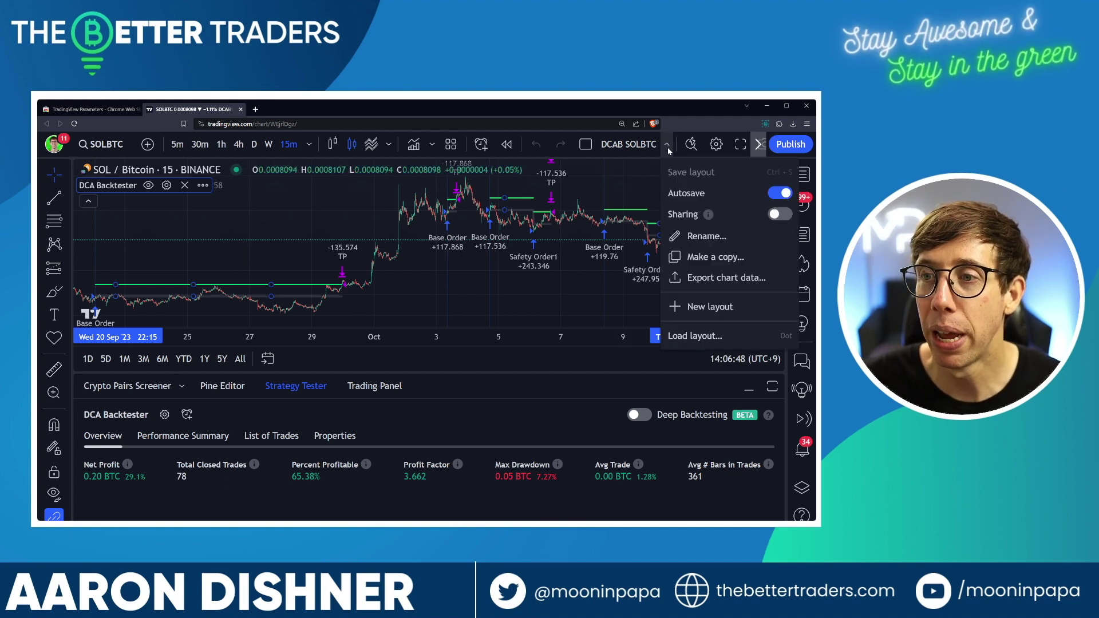
pyautogui.click(699, 309)
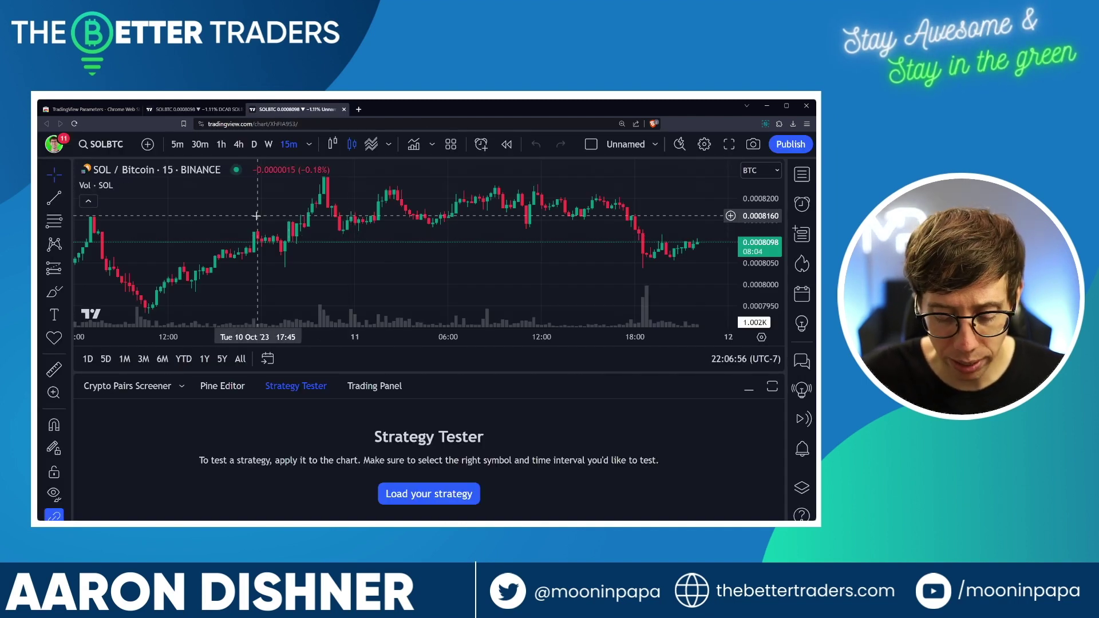
pyautogui.write('ADABTC')
pyautogui.press('Return')
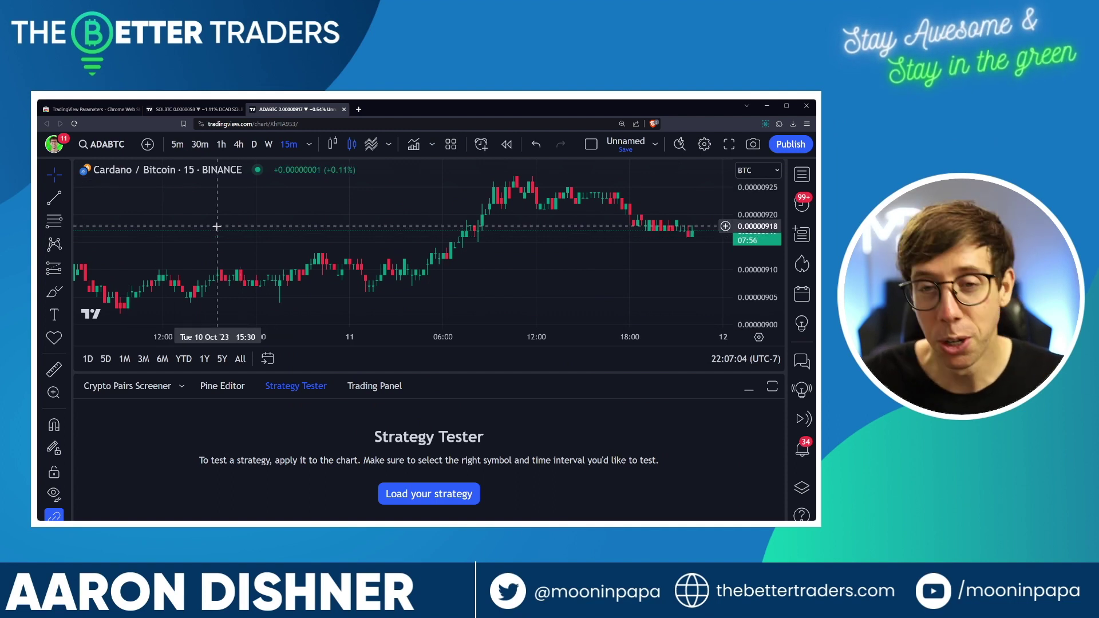
pyautogui.press('/')
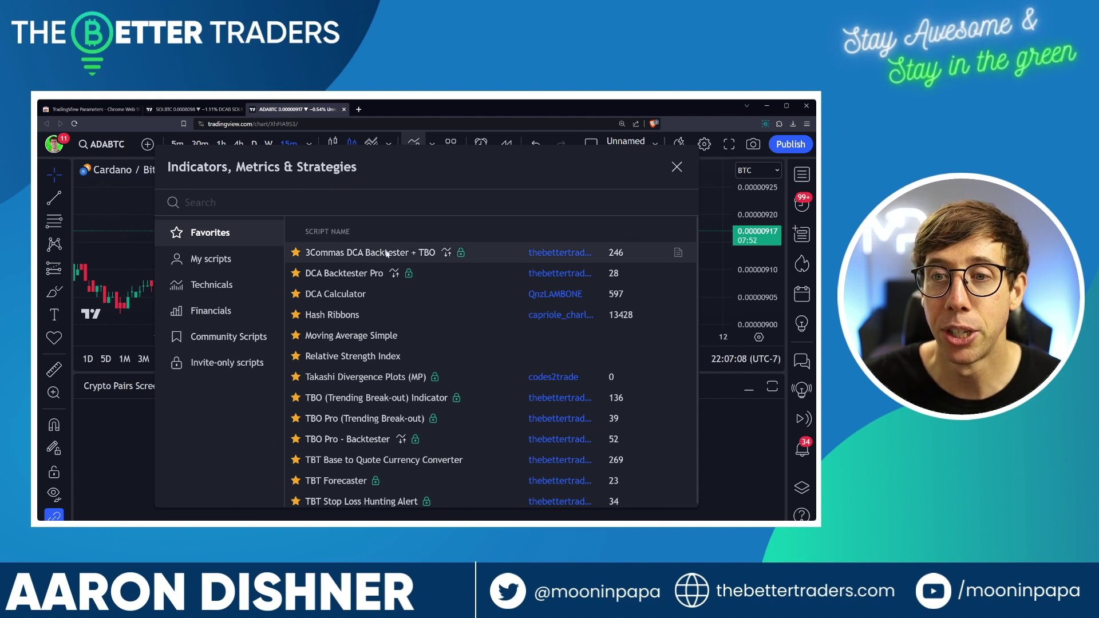
# - Add 3Commas DCA Backtester + TBO from Favorites to the ADABTC chart and close the list
pyautogui.click(357, 256)
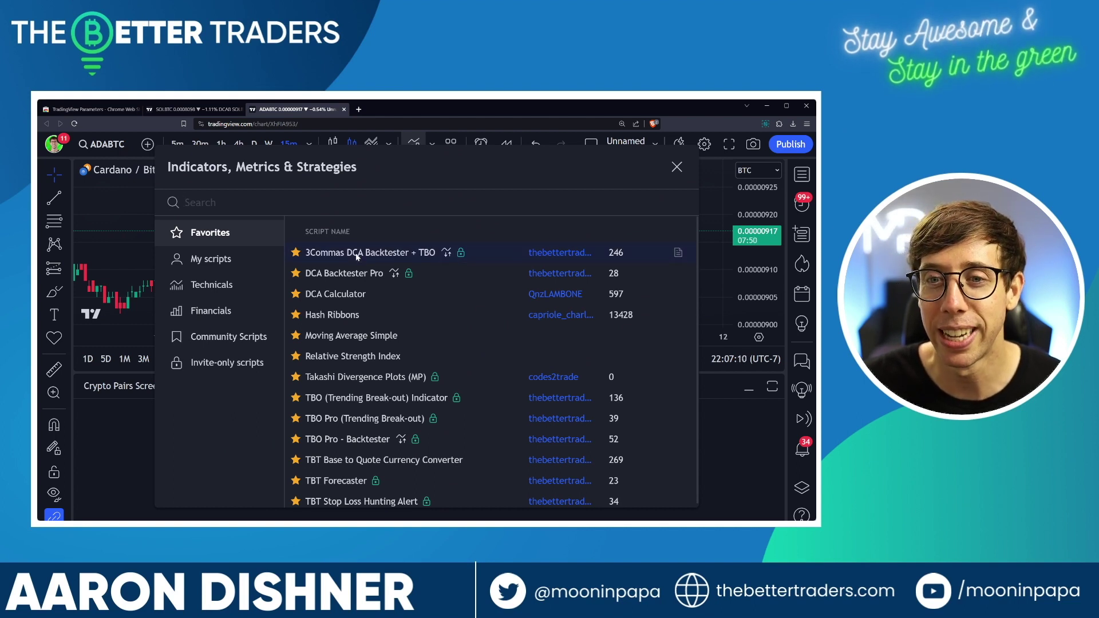
pyautogui.click(678, 167)
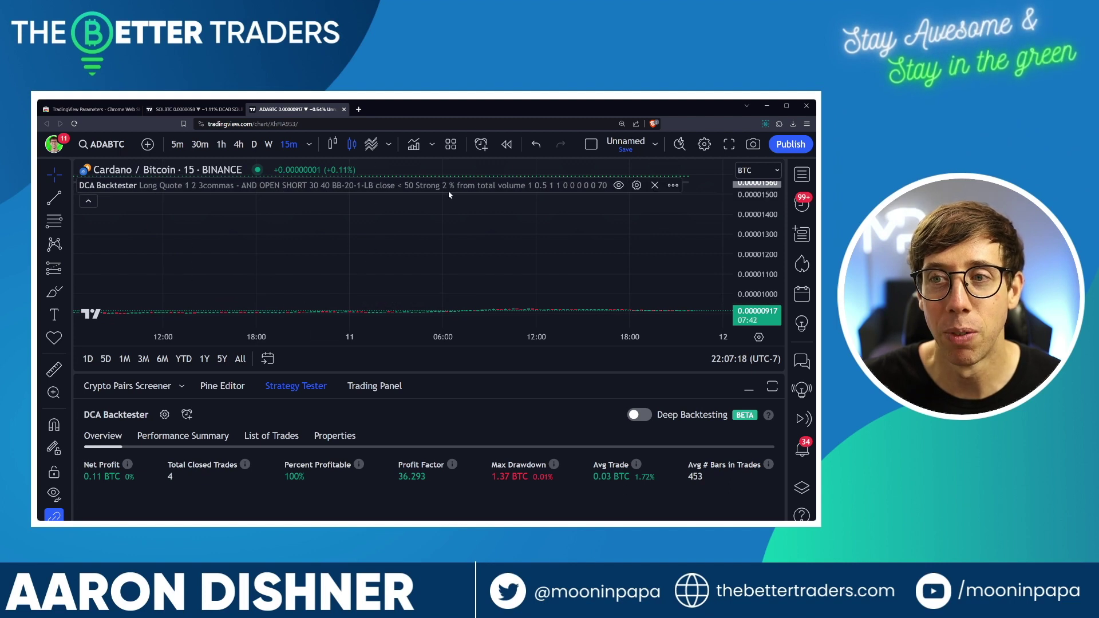
# - Upload the downloaded parameters file into the Cardano chart's DCA Backtester and dismiss the success message
pyautogui.click(632, 186)
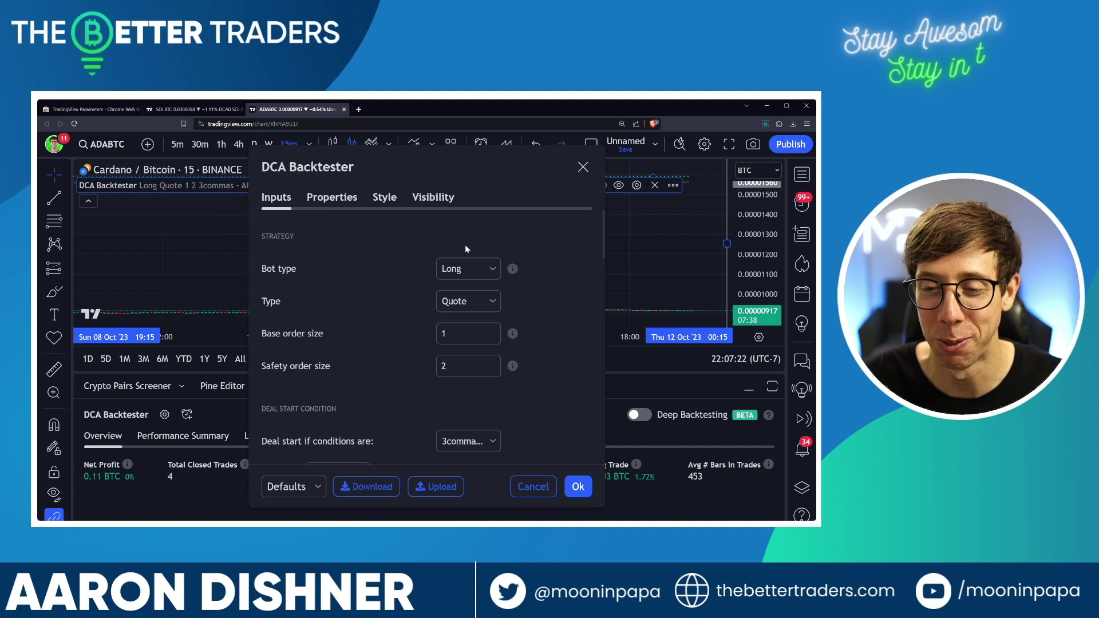
pyautogui.click(429, 492)
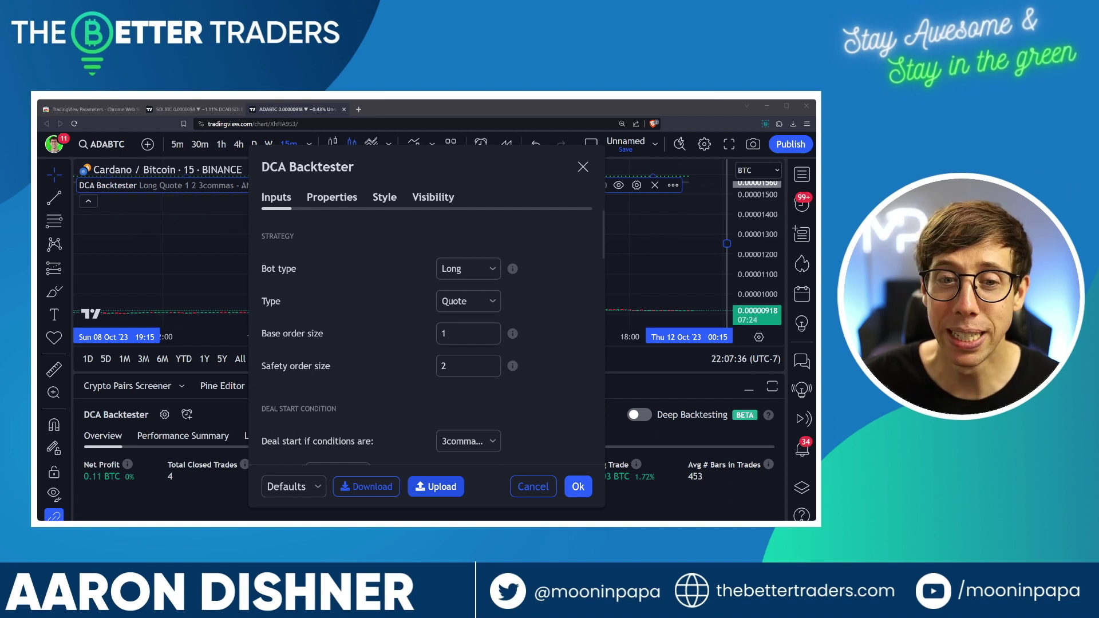
pyautogui.scroll(-10, 414, 404)
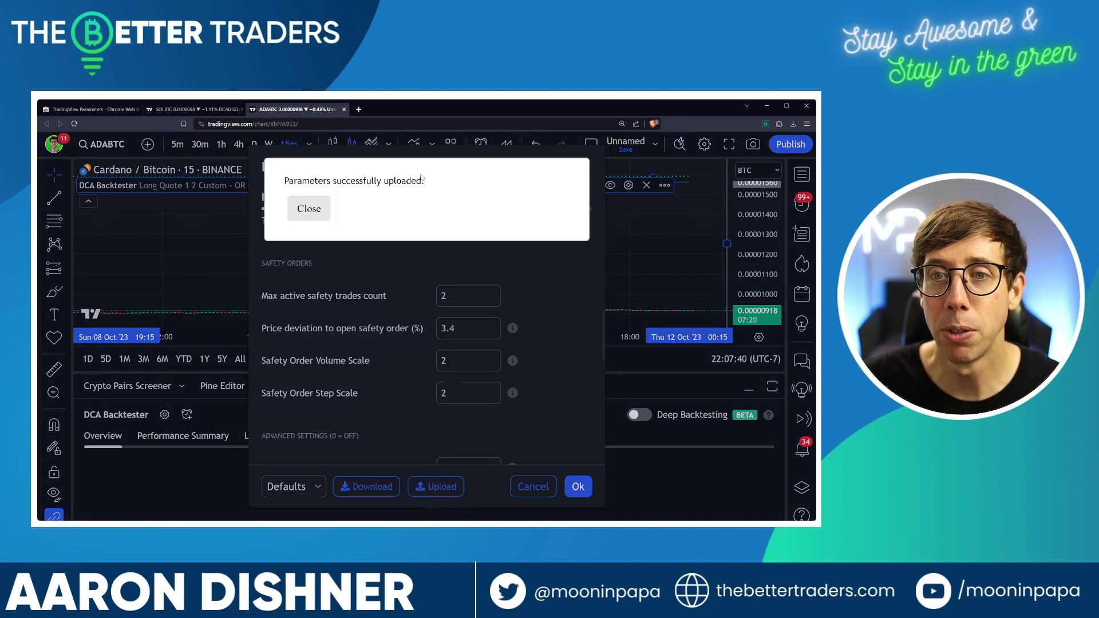
pyautogui.click(309, 209)
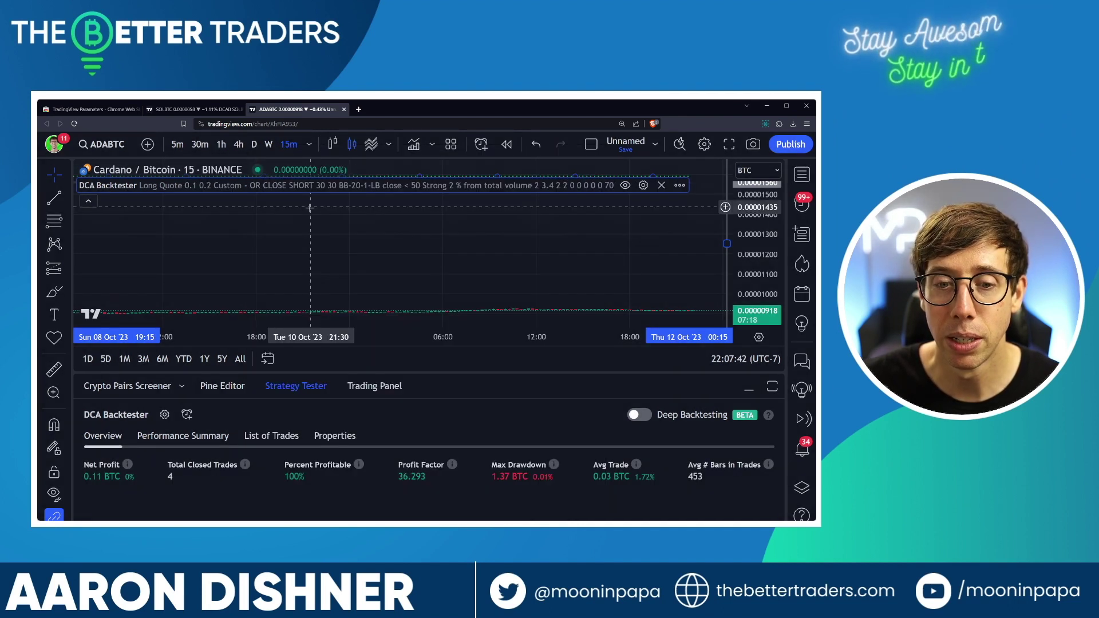
# - Pan the Cardano chart back in time, then open the DCA Backtester settings and move the dialog aside
pyautogui.scroll(-3, 362, 241)
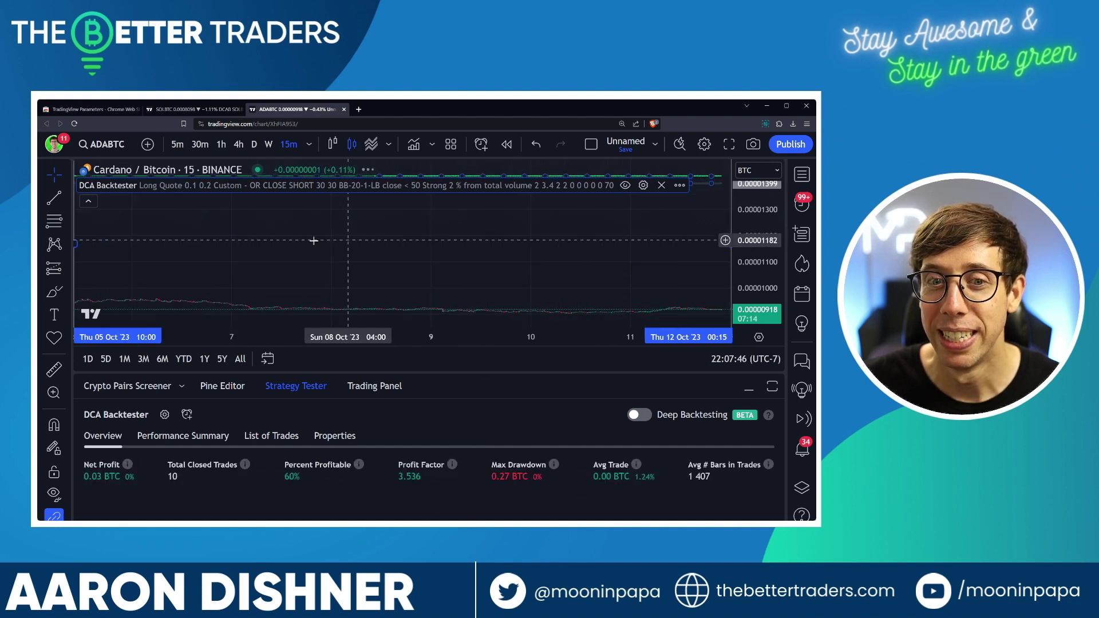
pyautogui.moveTo(315, 241); pyautogui.dragTo(472, 245)
pyautogui.moveTo(104, 246); pyautogui.dragTo(264, 257)
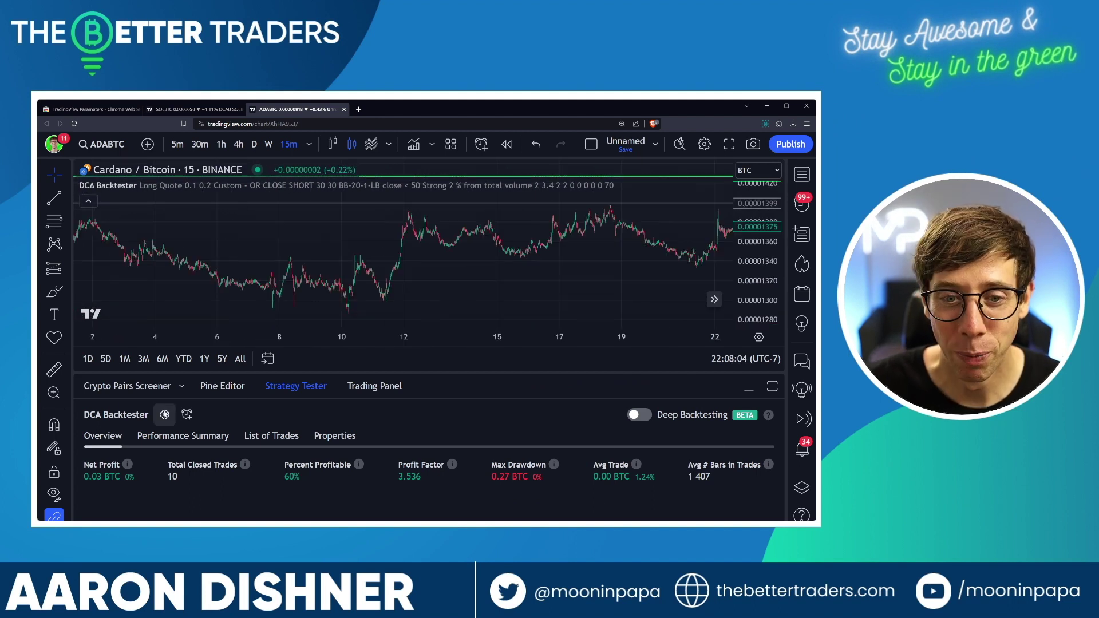
pyautogui.click(164, 415)
pyautogui.scroll(-2, 343, 326)
pyautogui.scroll(-3, 379, 309)
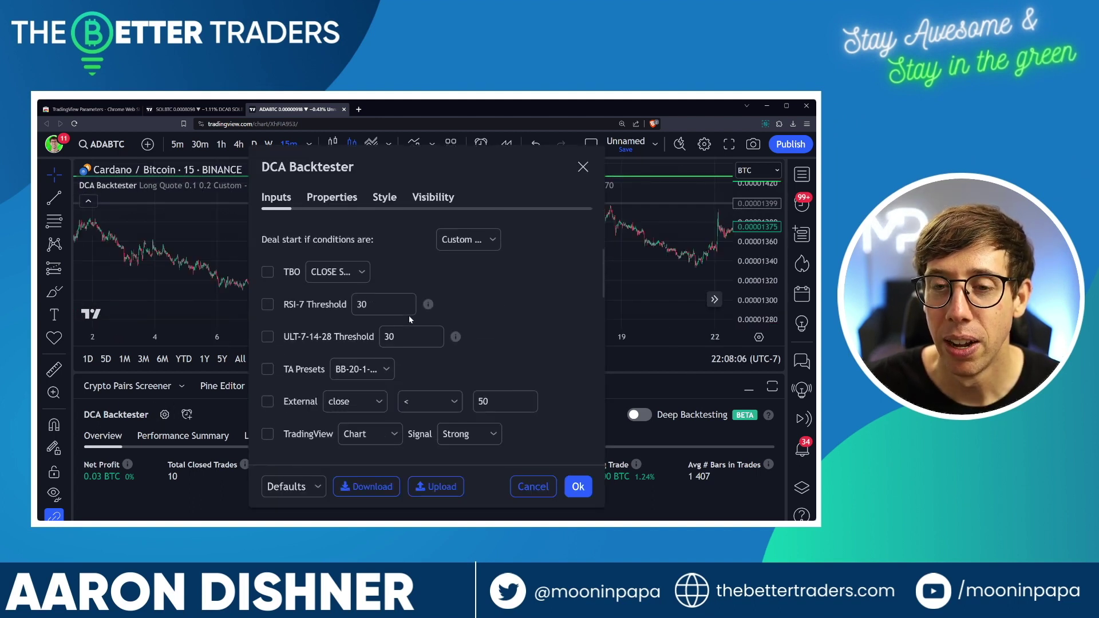
pyautogui.scroll(2, 421, 321)
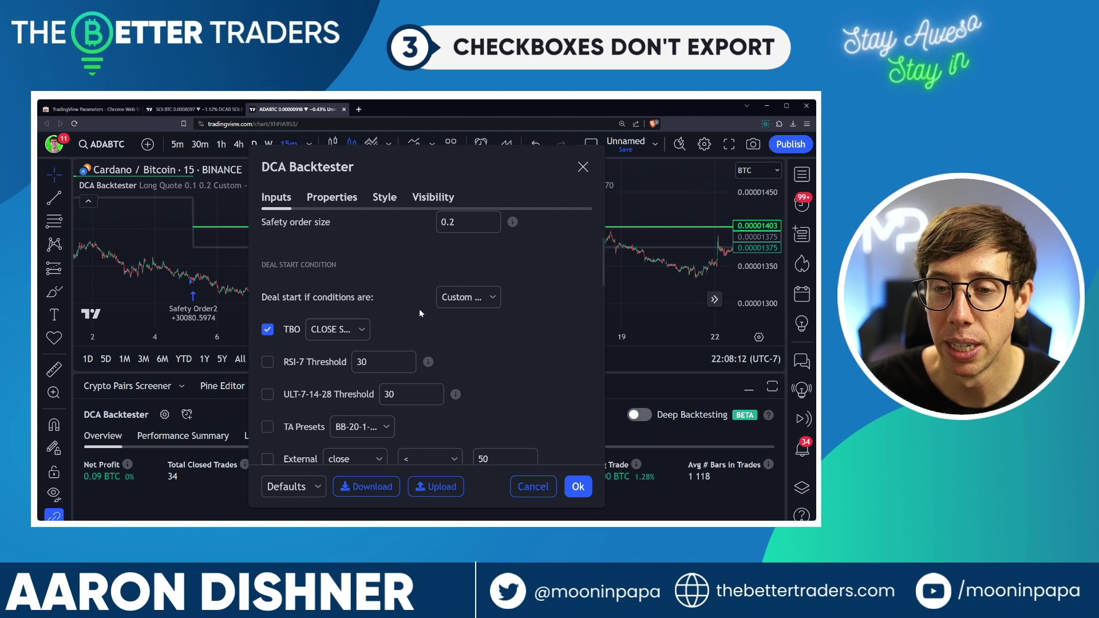
pyautogui.moveTo(385, 152); pyautogui.dragTo(566, 182)
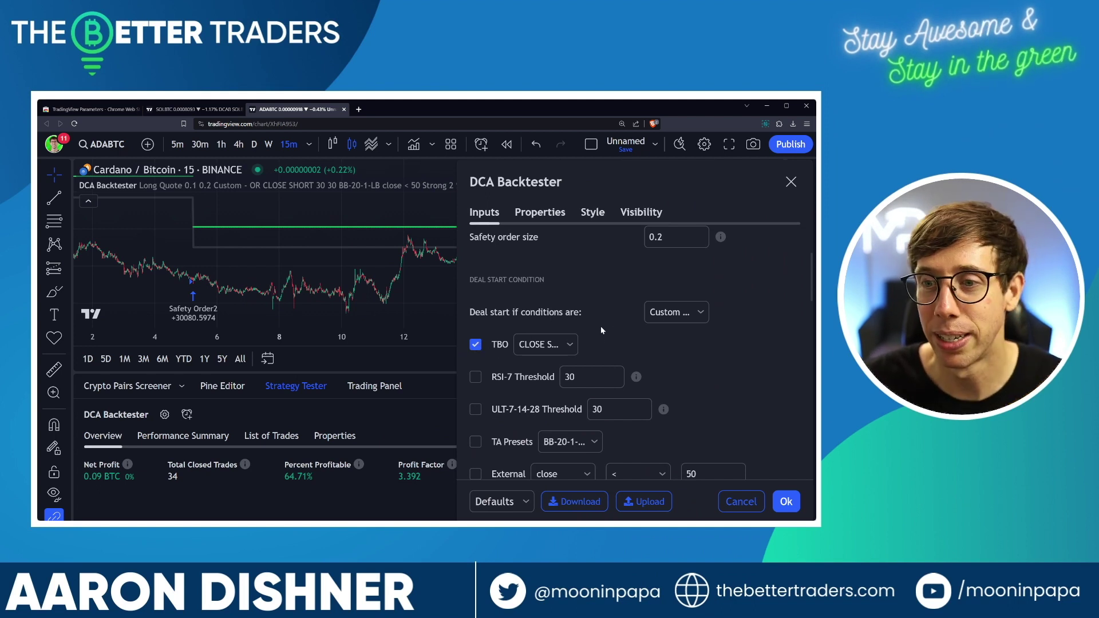
# - Compare the inputs with the SOLBTC chart's, including 2% take profit and 3.4% deviation, then close the settings
pyautogui.scroll(-6, 618, 312)
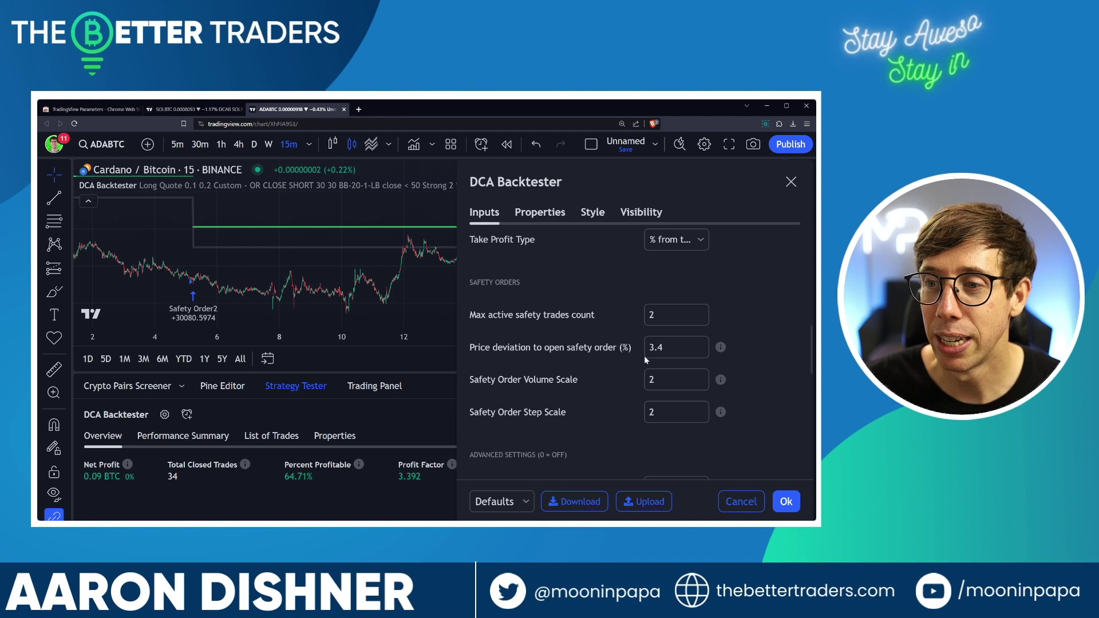
pyautogui.scroll(2, 619, 304)
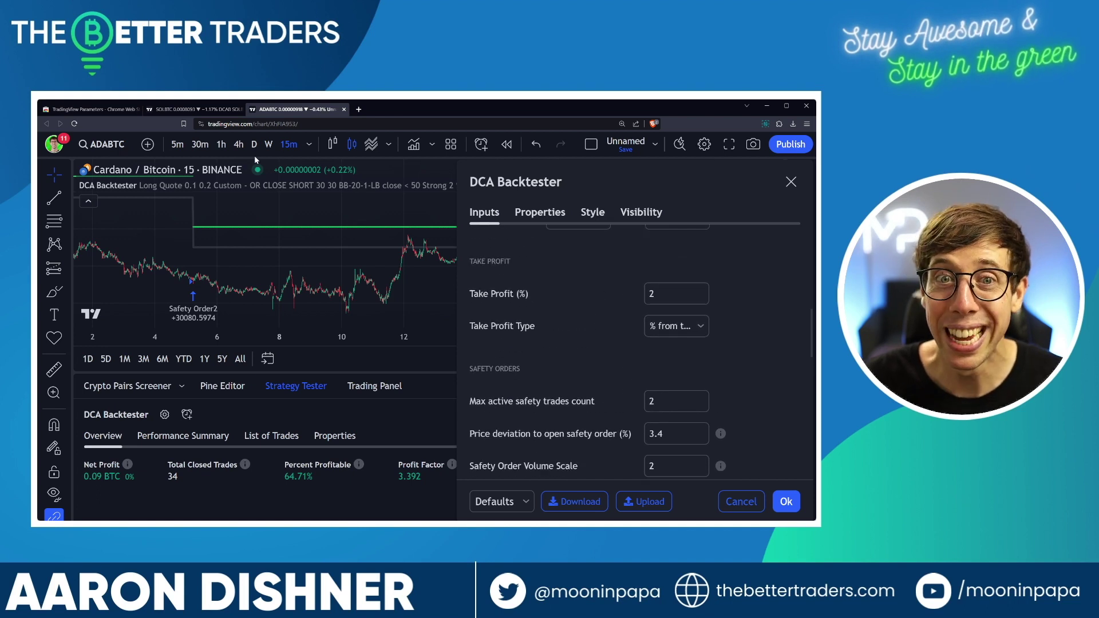
pyautogui.click(189, 109)
pyautogui.click(295, 110)
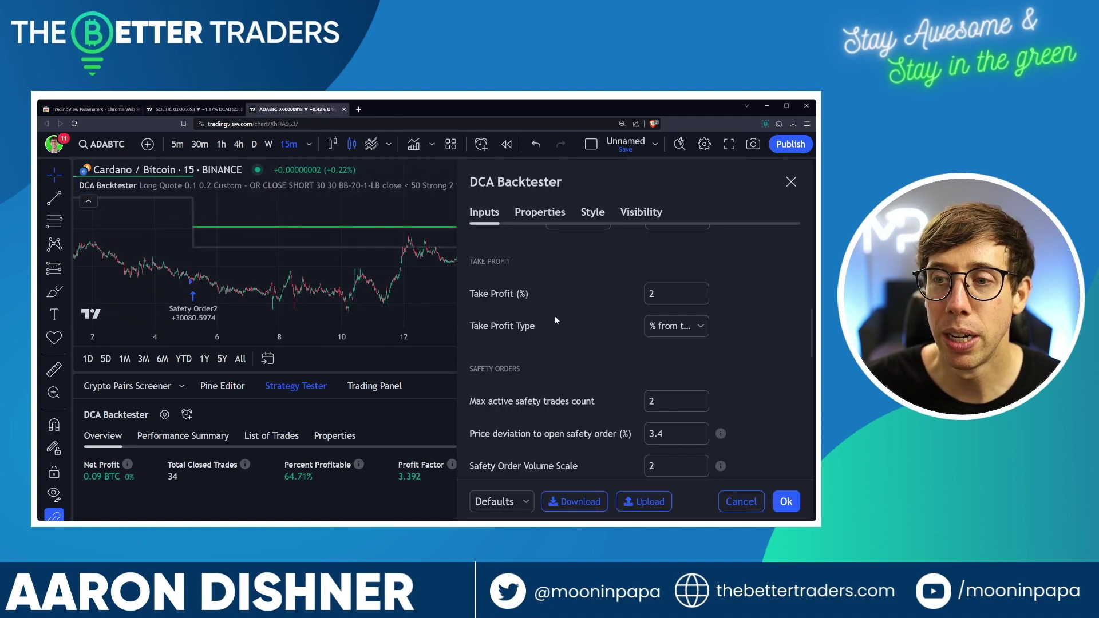
pyautogui.scroll(-5, 555, 316)
pyautogui.scroll(1, 554, 316)
pyautogui.press('Escape')
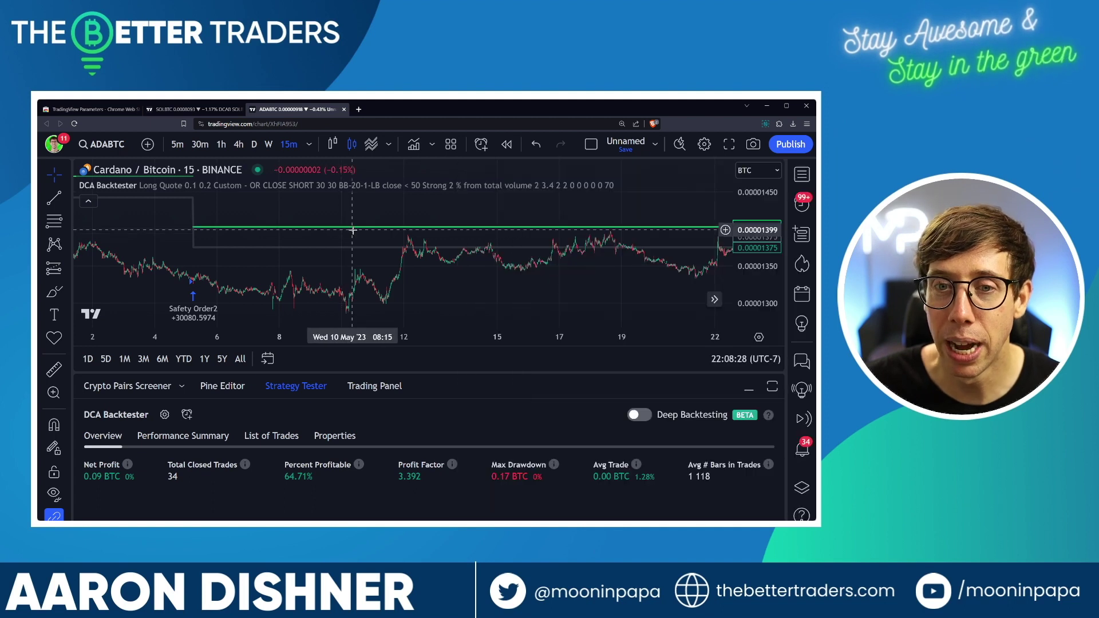
# - Pan the Cardano backtest forward to October and enlarge the Strategy Tester to show equity and drawdown
pyautogui.moveTo(559, 278); pyautogui.dragTo(202, 298)
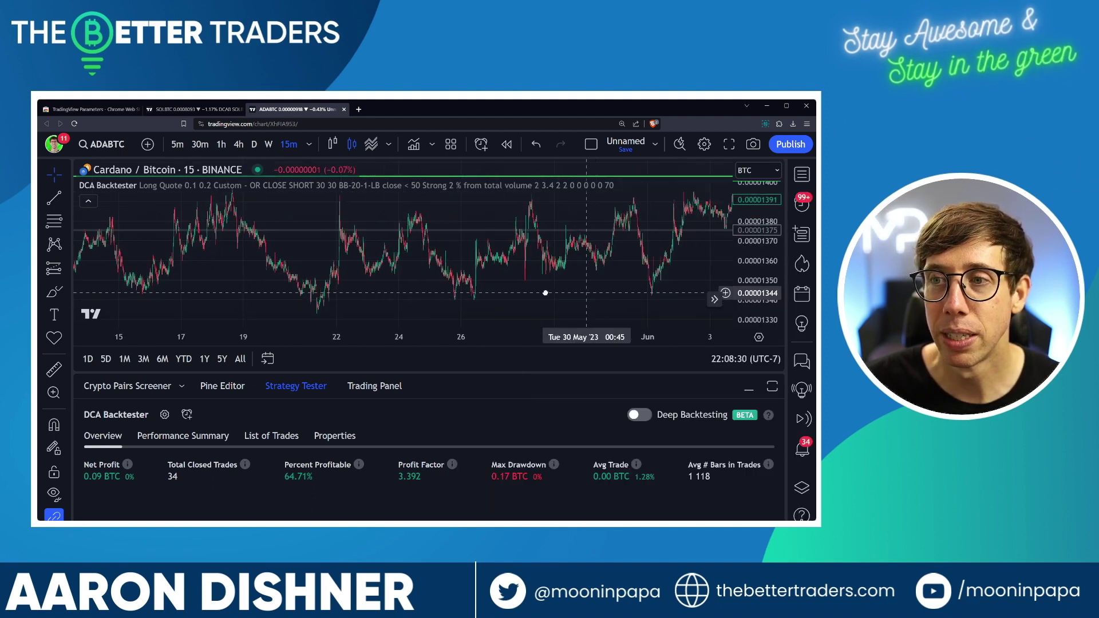
pyautogui.moveTo(560, 286); pyautogui.dragTo(103, 285)
pyautogui.hscroll(10, 319, 274)
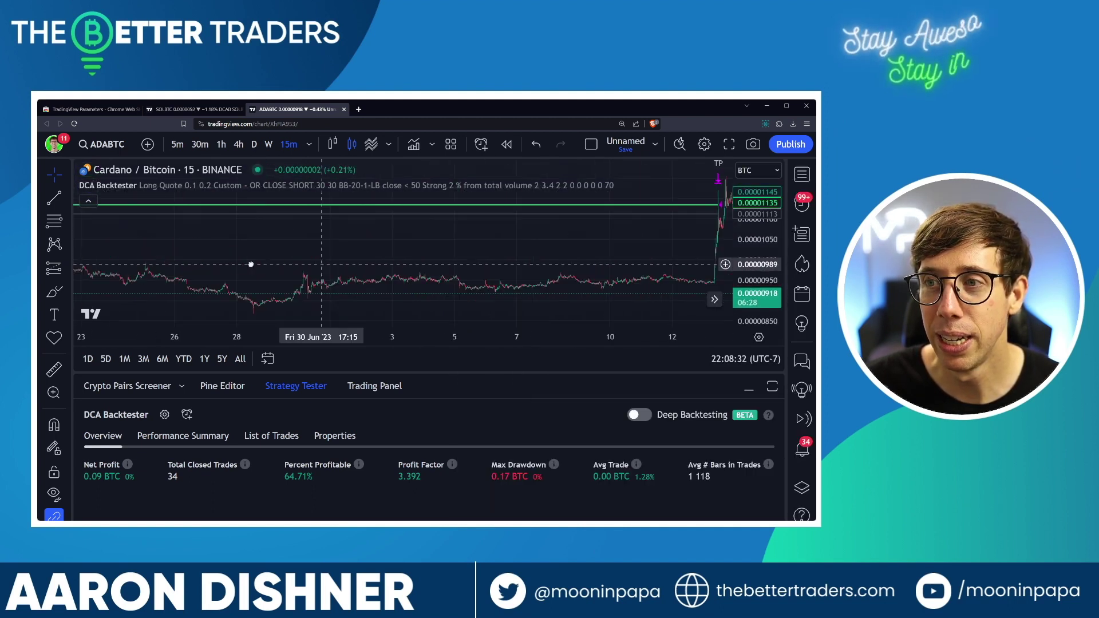
pyautogui.hscroll(15, 561, 269)
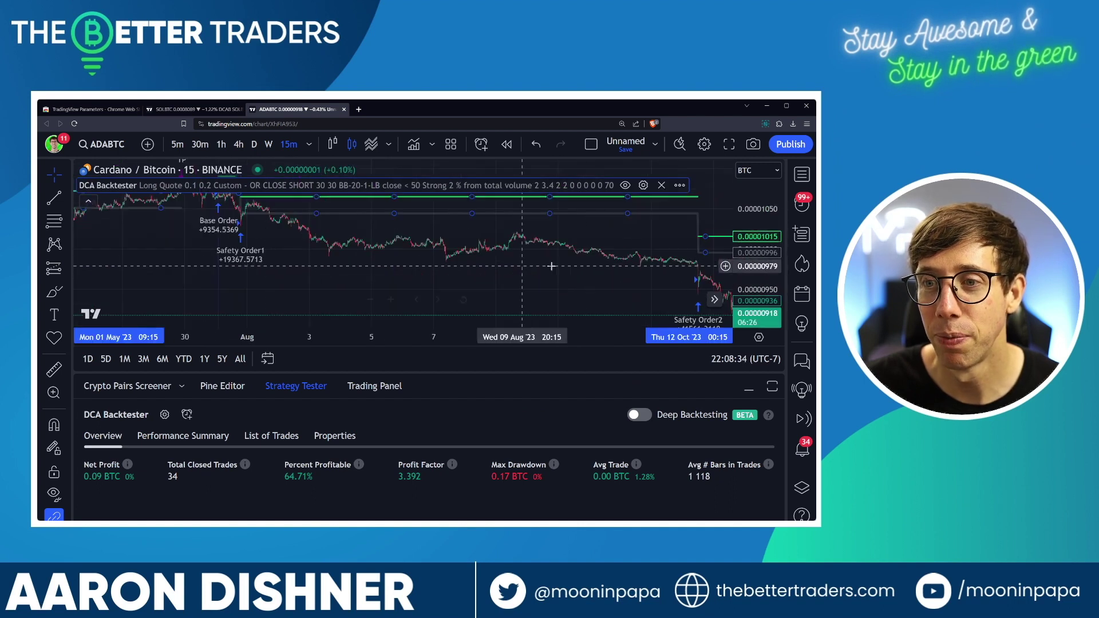
pyautogui.hscroll(15, 170, 261)
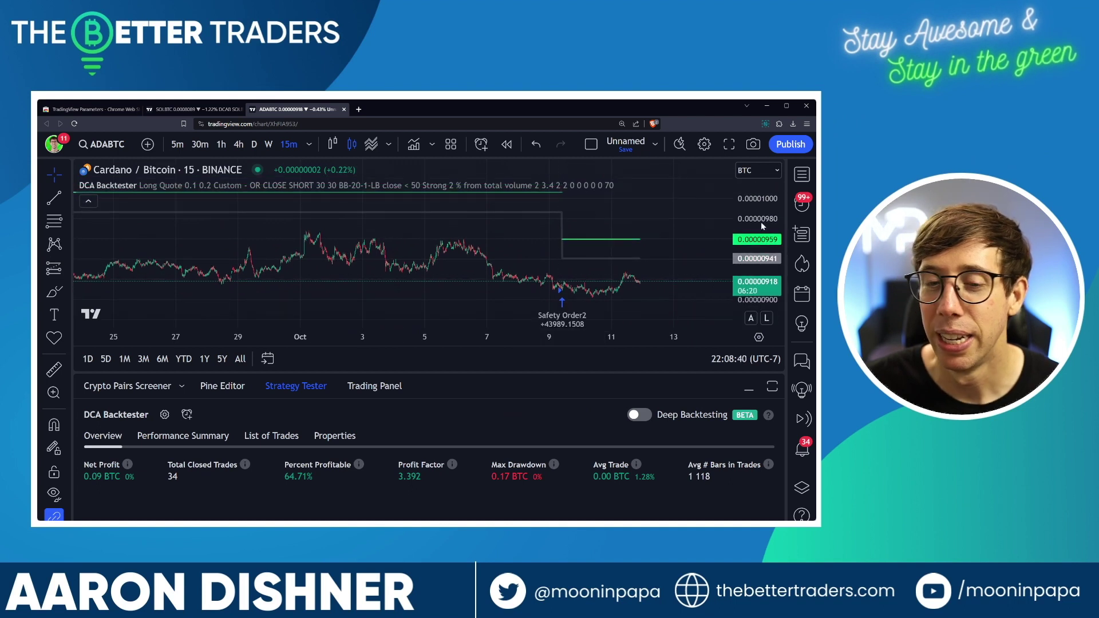
pyautogui.moveTo(303, 372); pyautogui.dragTo(302, 198)
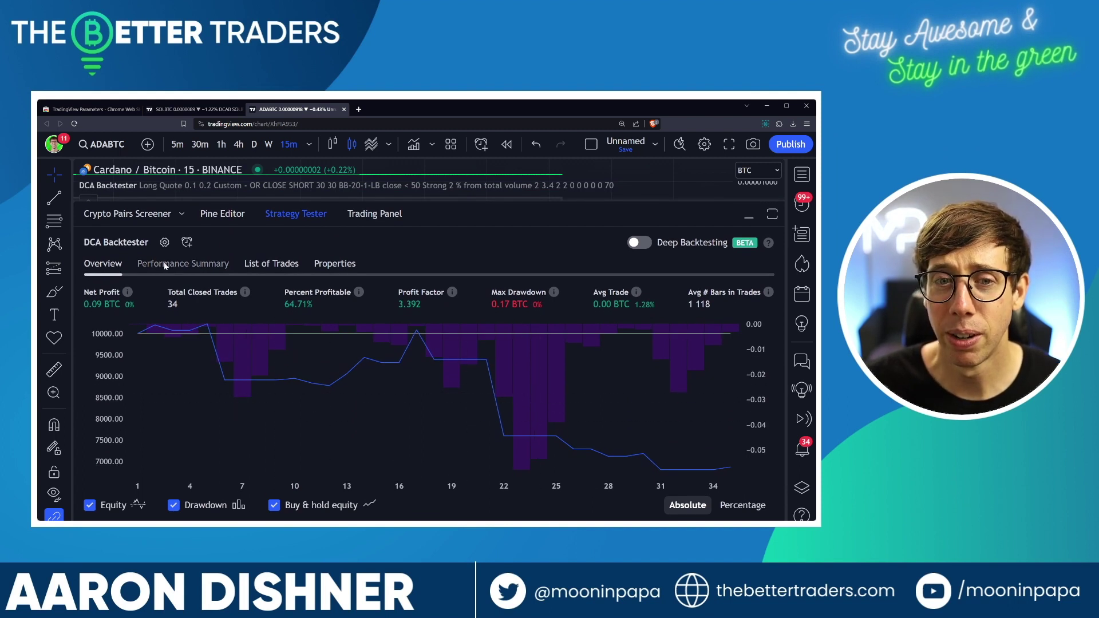
# - Set the DCA Backtester's initial capital to 0.7
pyautogui.click(164, 242)
pyautogui.click(340, 199)
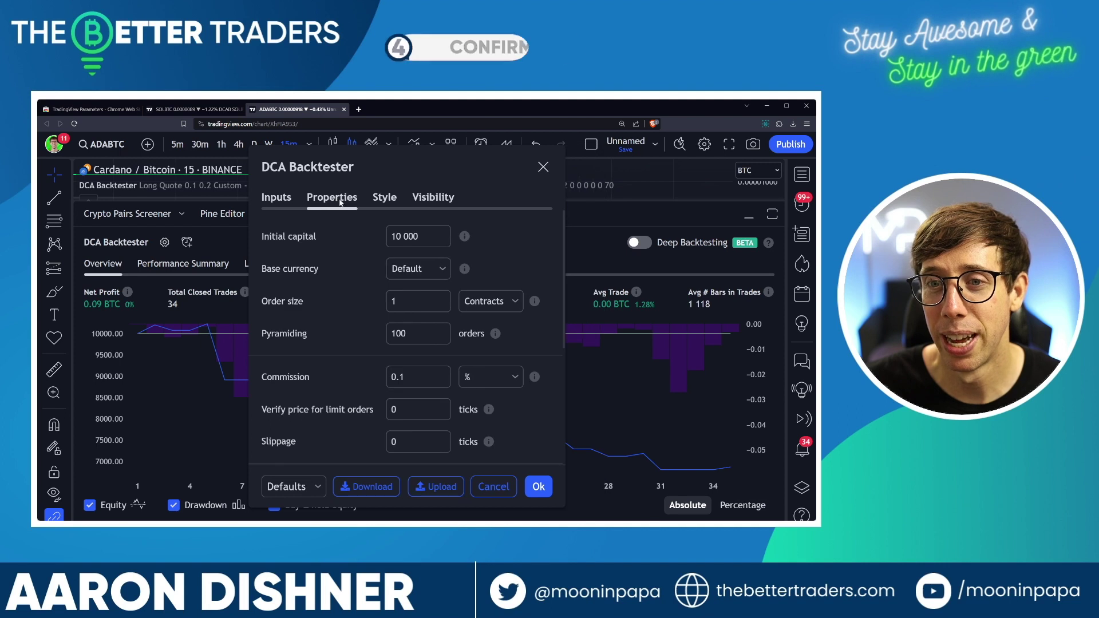
pyautogui.doubleClick(418, 238)
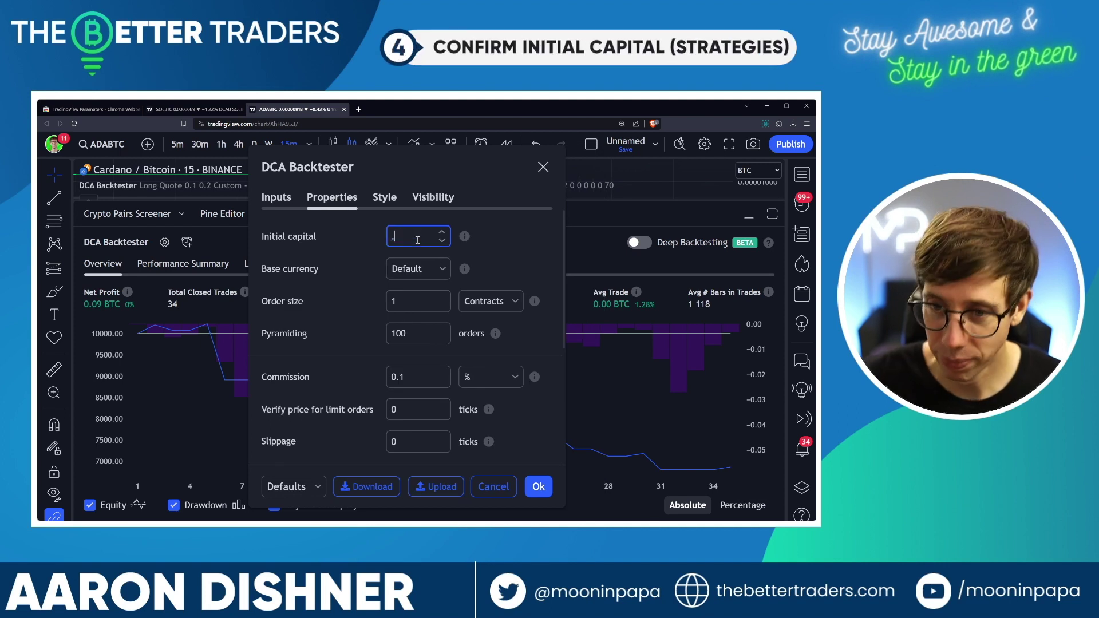
pyautogui.click(539, 486)
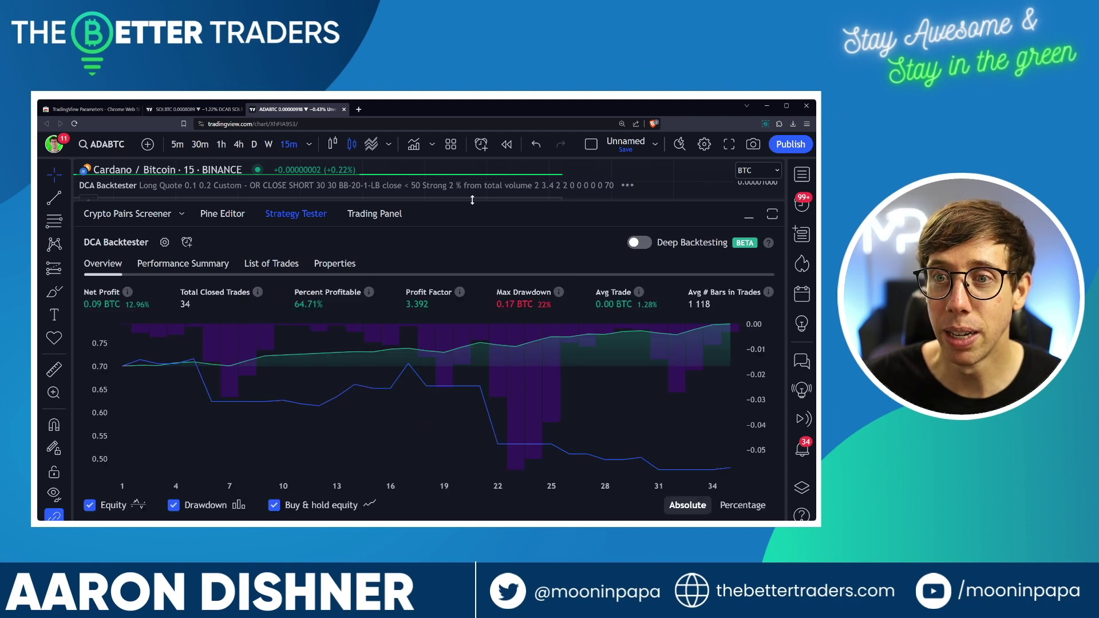
# - Compare with the SOL chart's enlarged strategy results, then return to the Cardano chart
pyautogui.moveTo(472, 200); pyautogui.dragTo(472, 284)
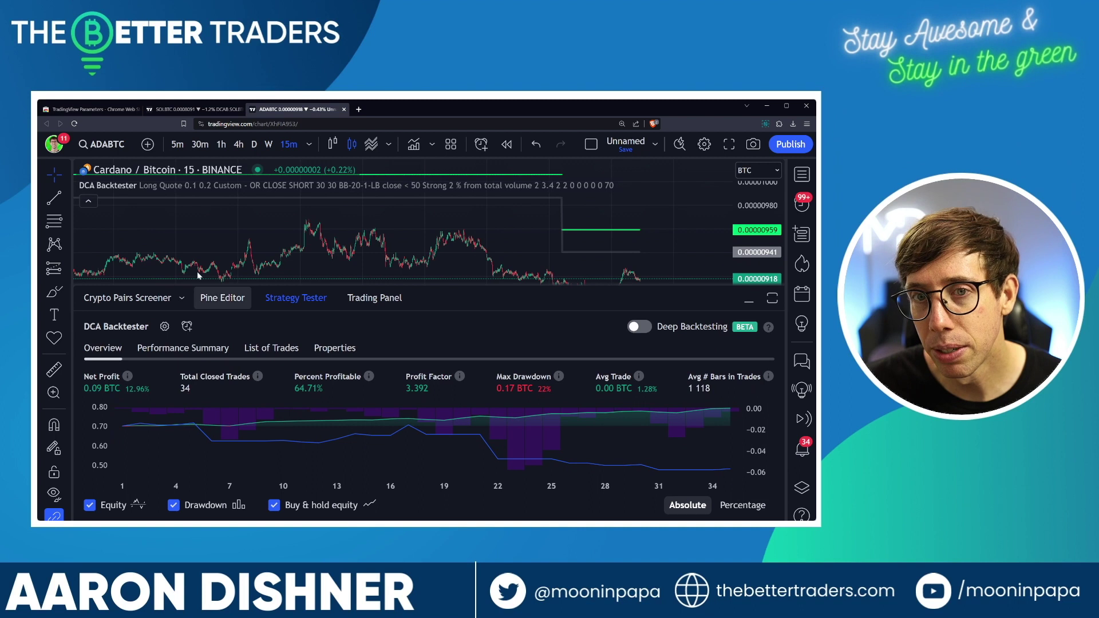
pyautogui.click(162, 111)
pyautogui.moveTo(424, 372); pyautogui.dragTo(446, 358)
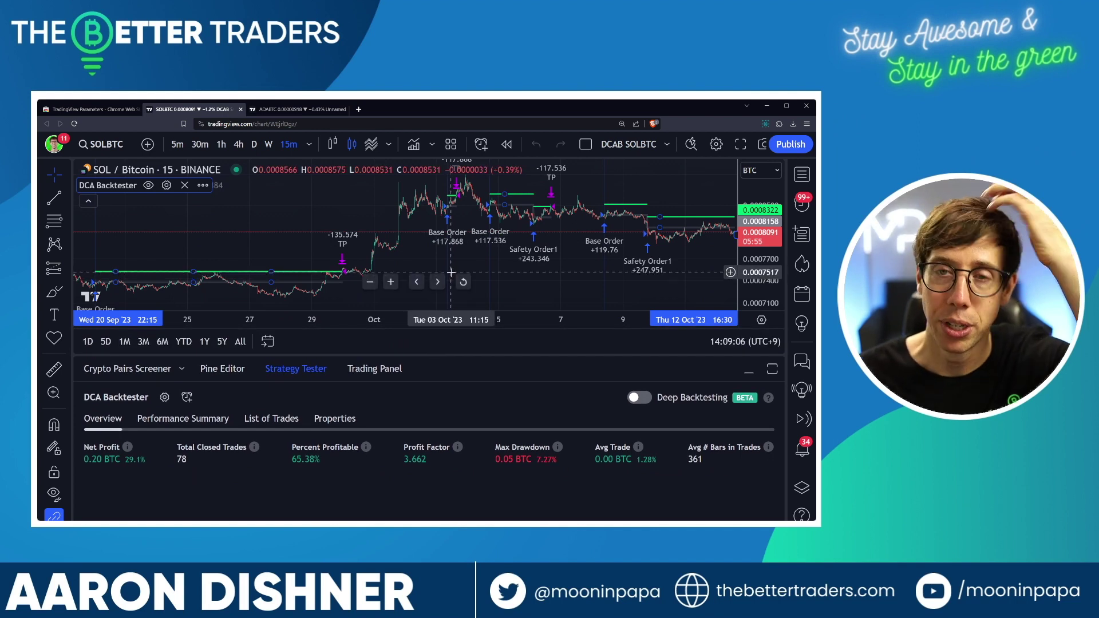
pyautogui.click(341, 111)
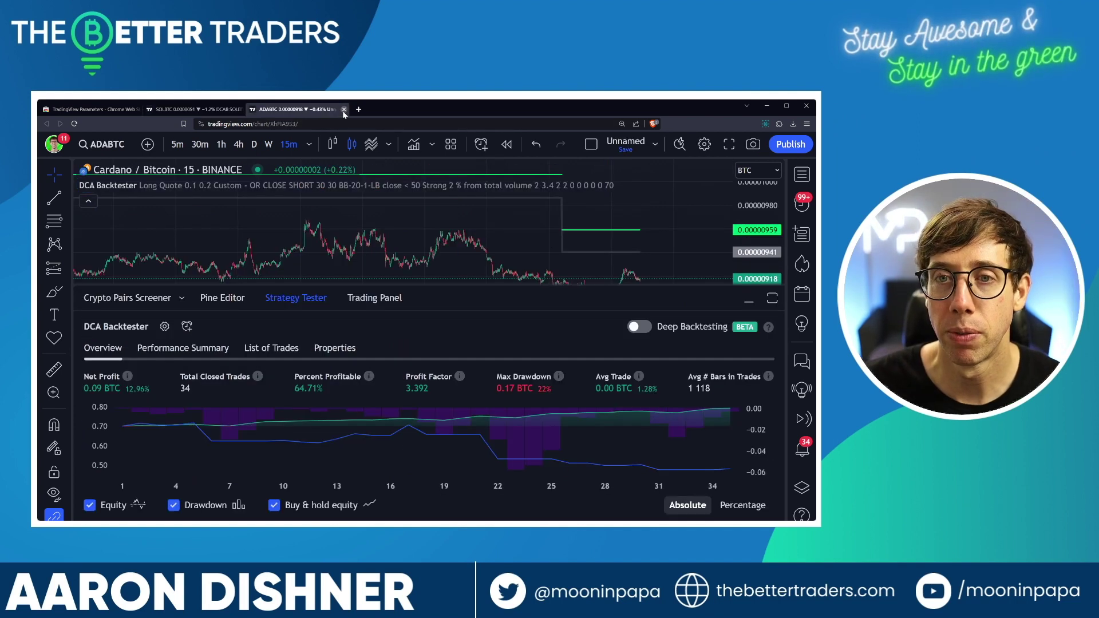
# - Close the Cardano chart tab and start a new chart layout
pyautogui.hotkey('ctrl', 'w')
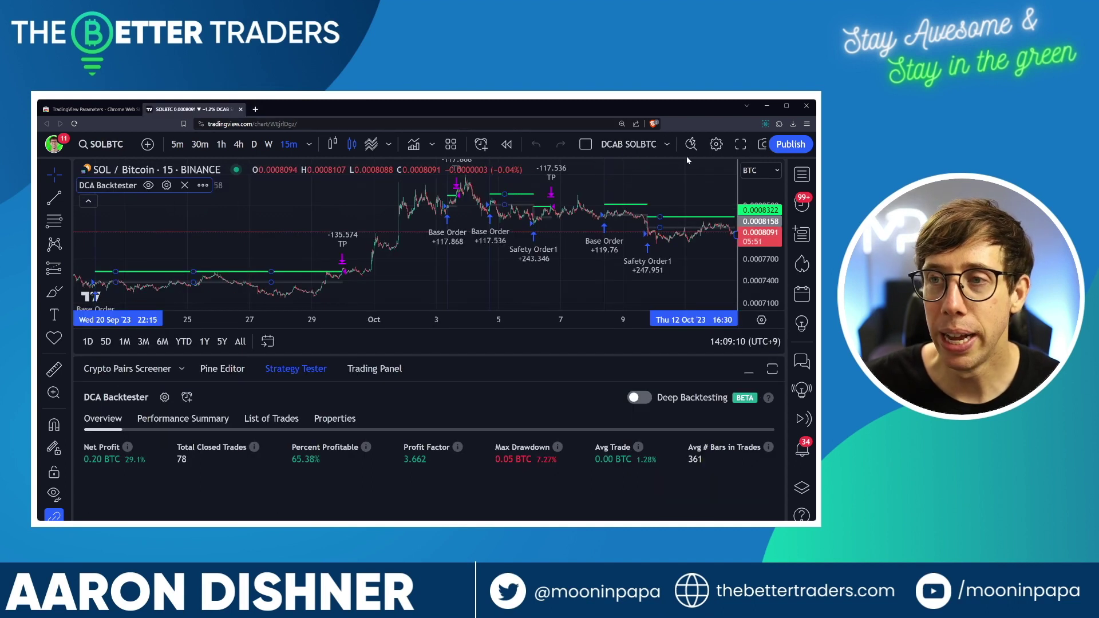
pyautogui.click(670, 144)
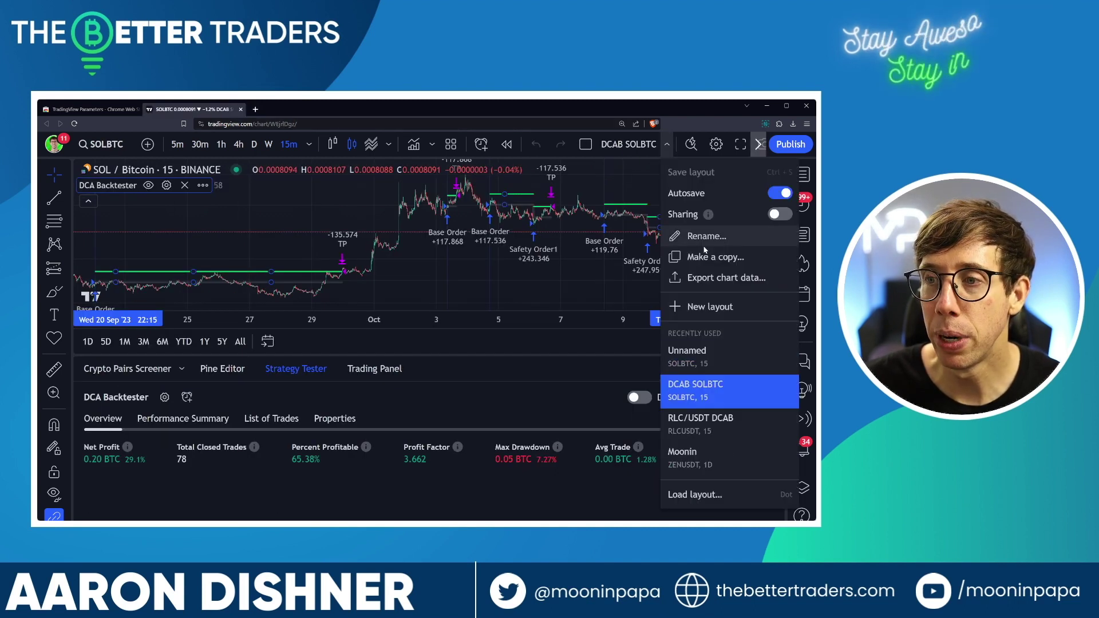
pyautogui.click(712, 308)
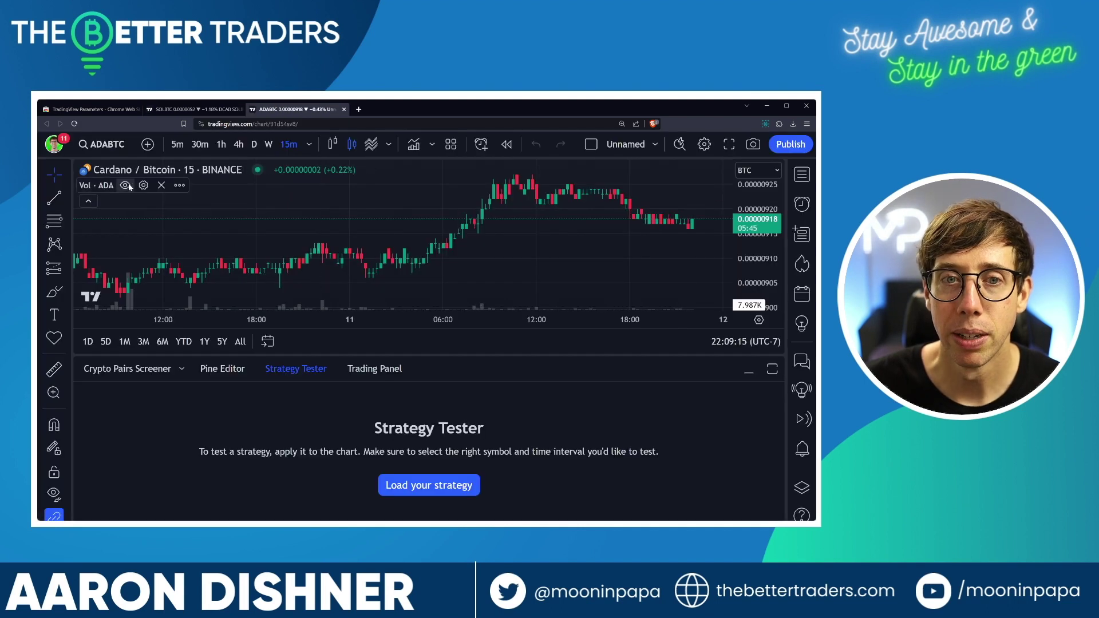
# - Replace the Volume indicator with a Relative Strength Index on the new chart
pyautogui.click(161, 184)
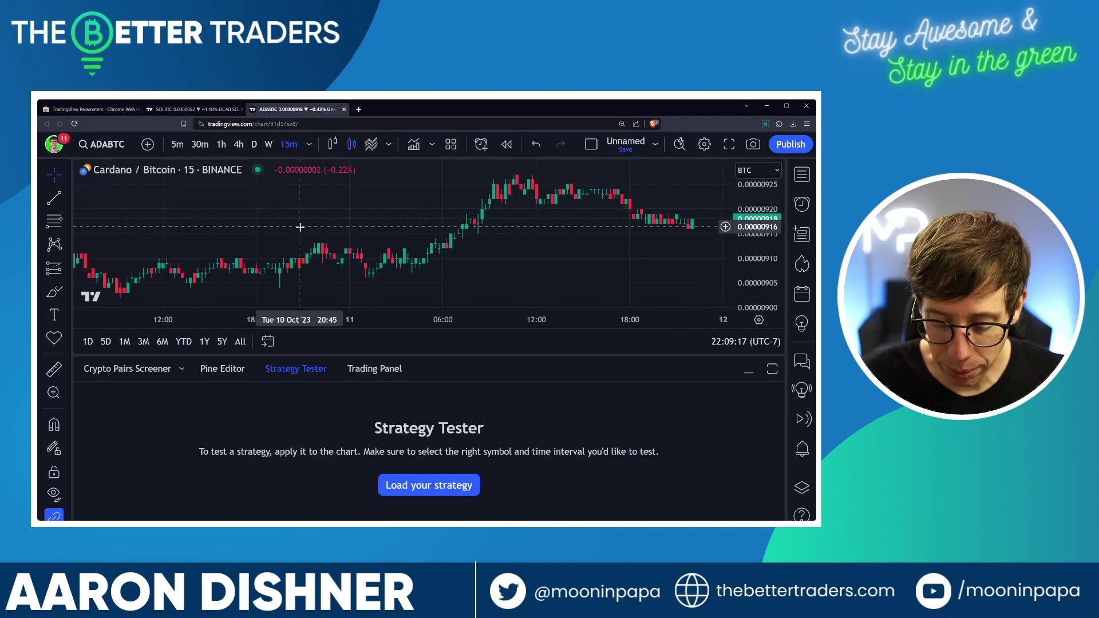
pyautogui.press('/')
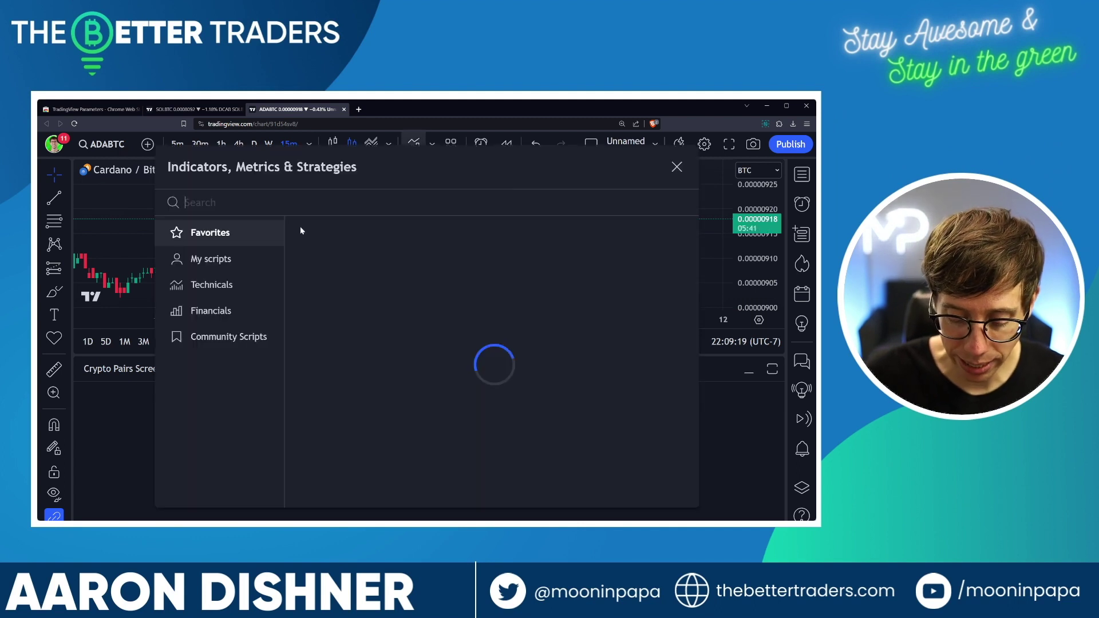
pyautogui.write('rsi')
pyautogui.click(351, 252)
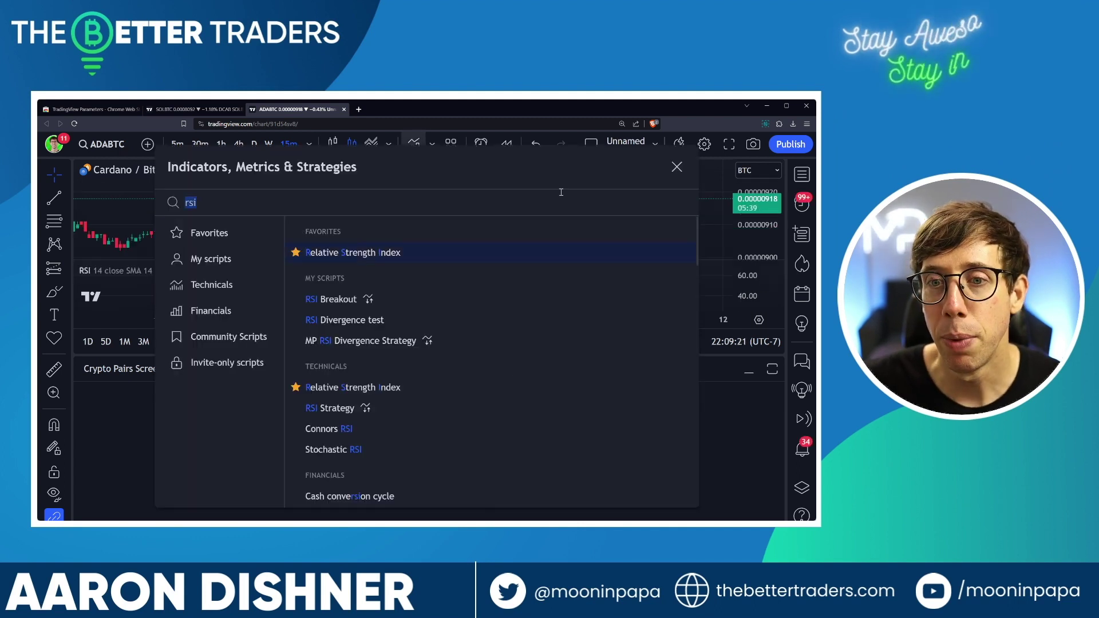
pyautogui.press('Escape')
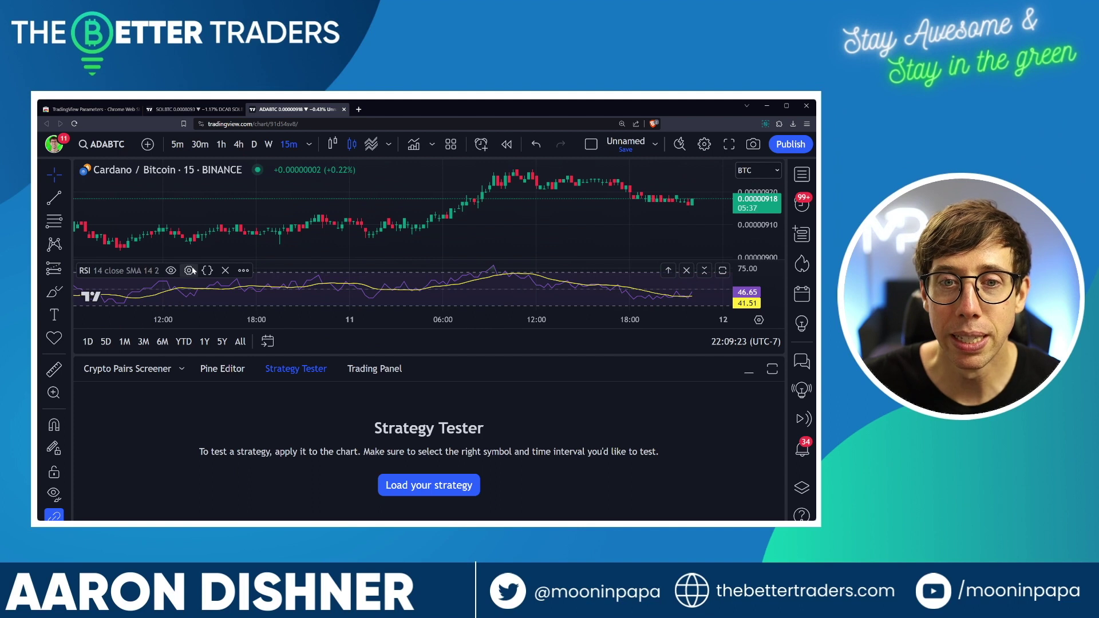
# - Configure the RSI with length 11, hl2 source, EMA 7 smoothing and BB StdDev 4
pyautogui.click(190, 270)
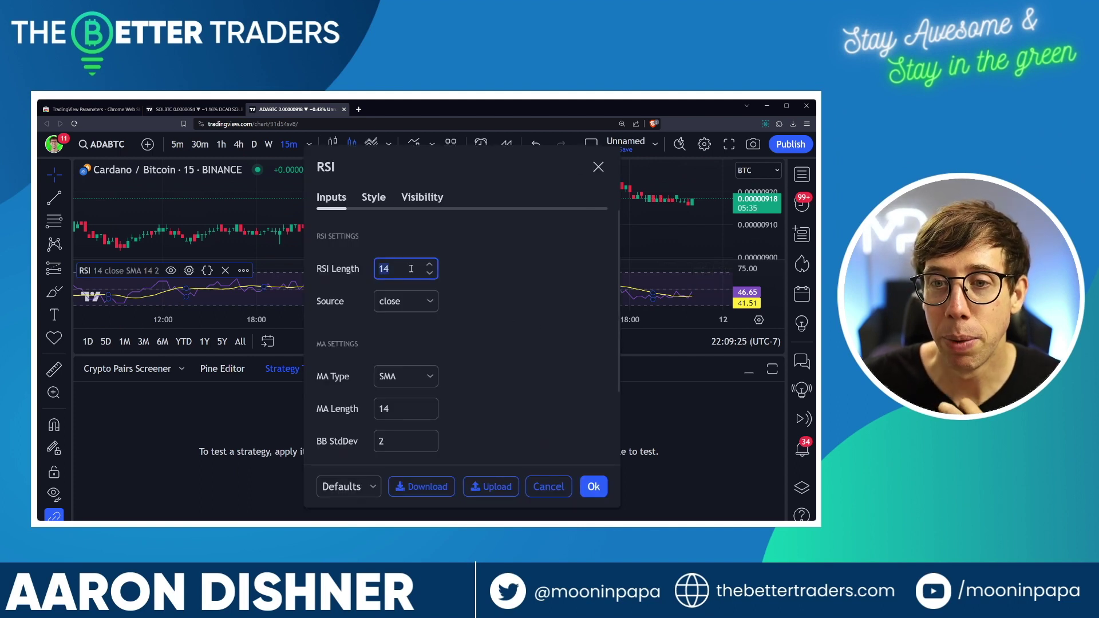
pyautogui.write('11')
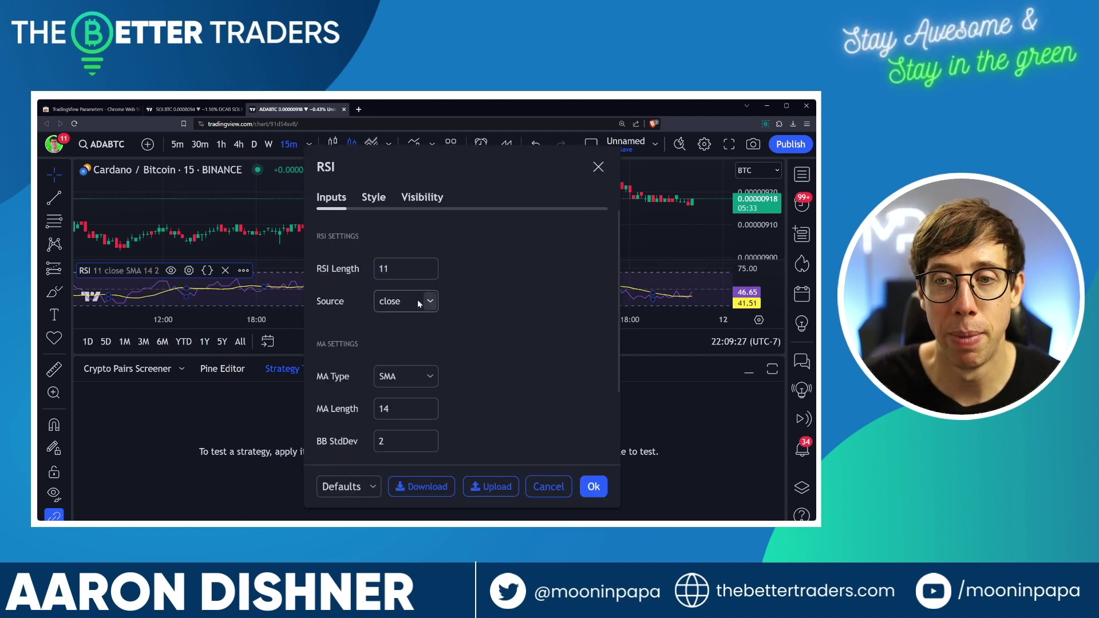
pyautogui.click(418, 300)
pyautogui.click(404, 407)
pyautogui.scroll(-1, 478, 341)
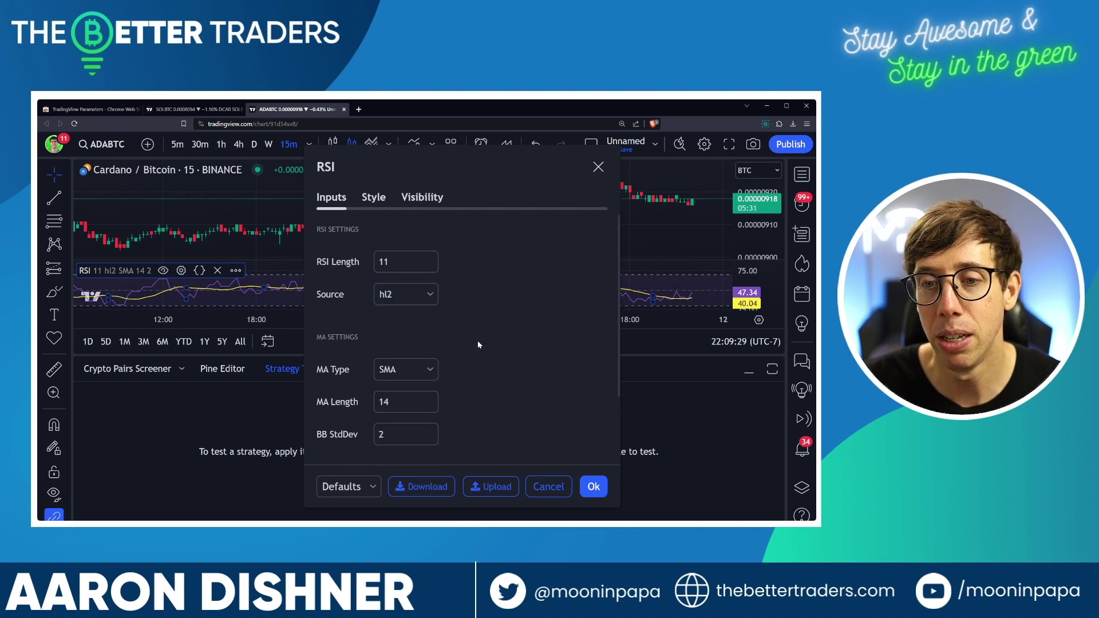
pyautogui.scroll(-3, 478, 341)
pyautogui.click(400, 290)
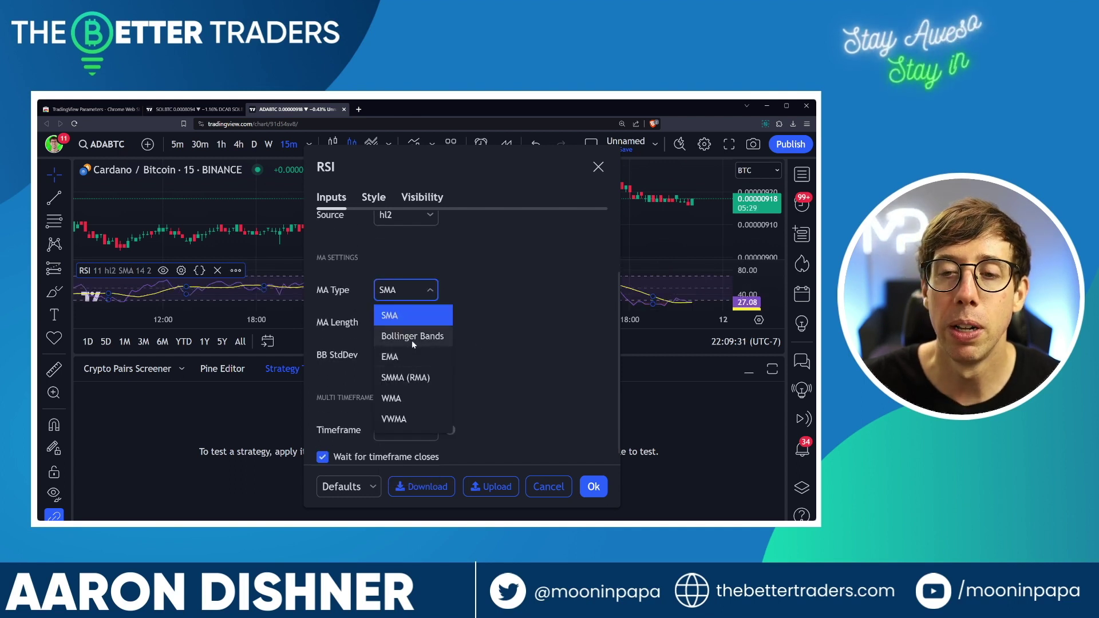
pyautogui.click(413, 357)
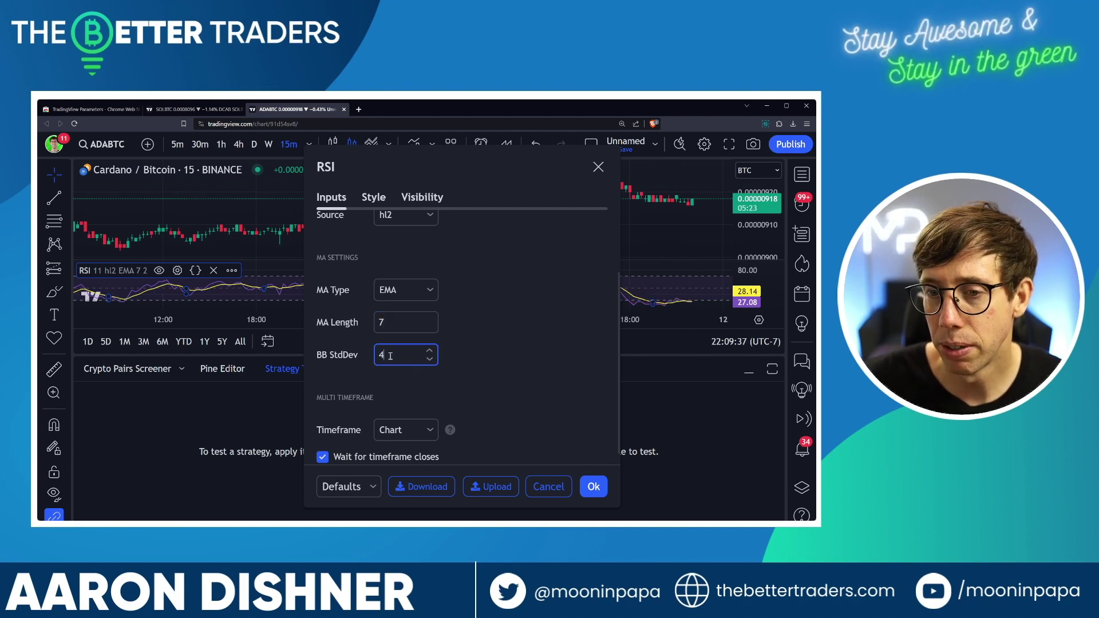
pyautogui.scroll(-1, 509, 337)
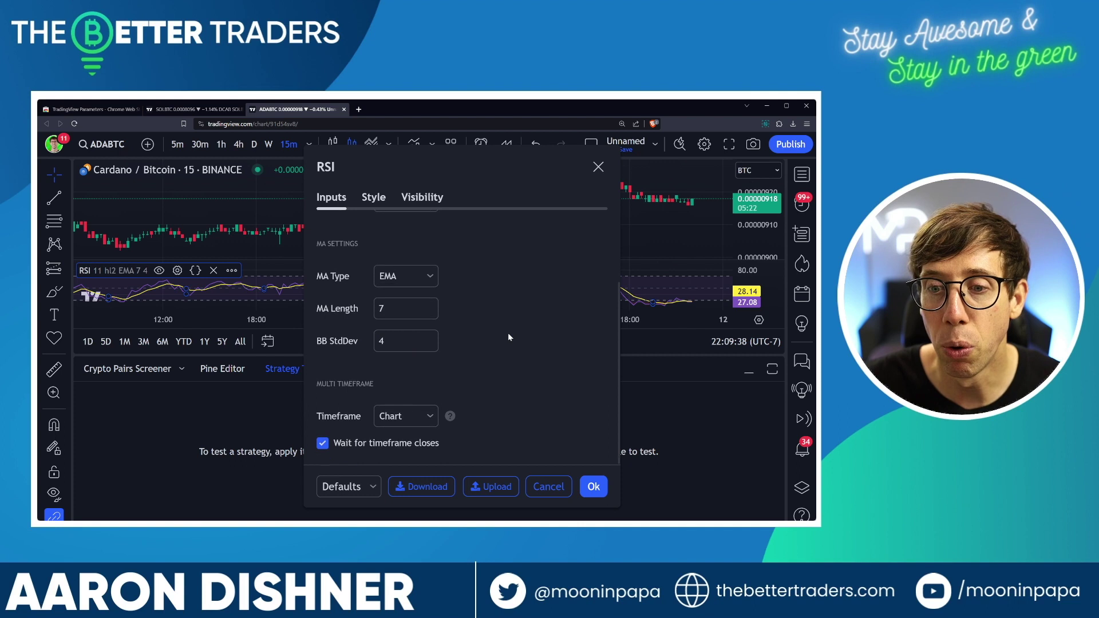
pyautogui.click(585, 484)
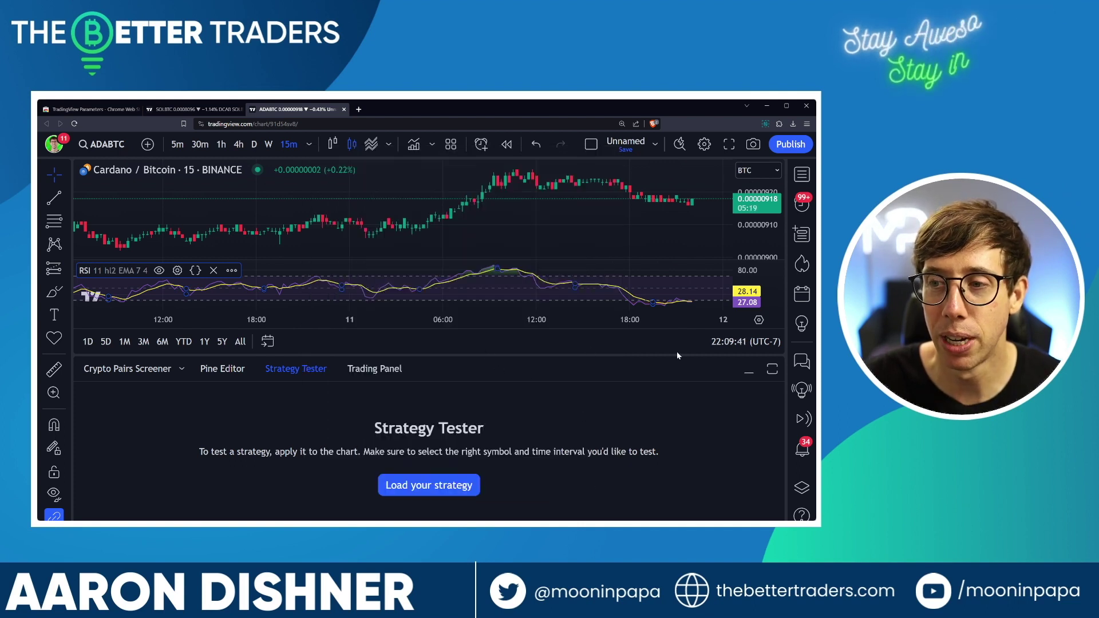
# - Hide the Strategy Tester and download the RSI's settings to a file
pyautogui.click(748, 370)
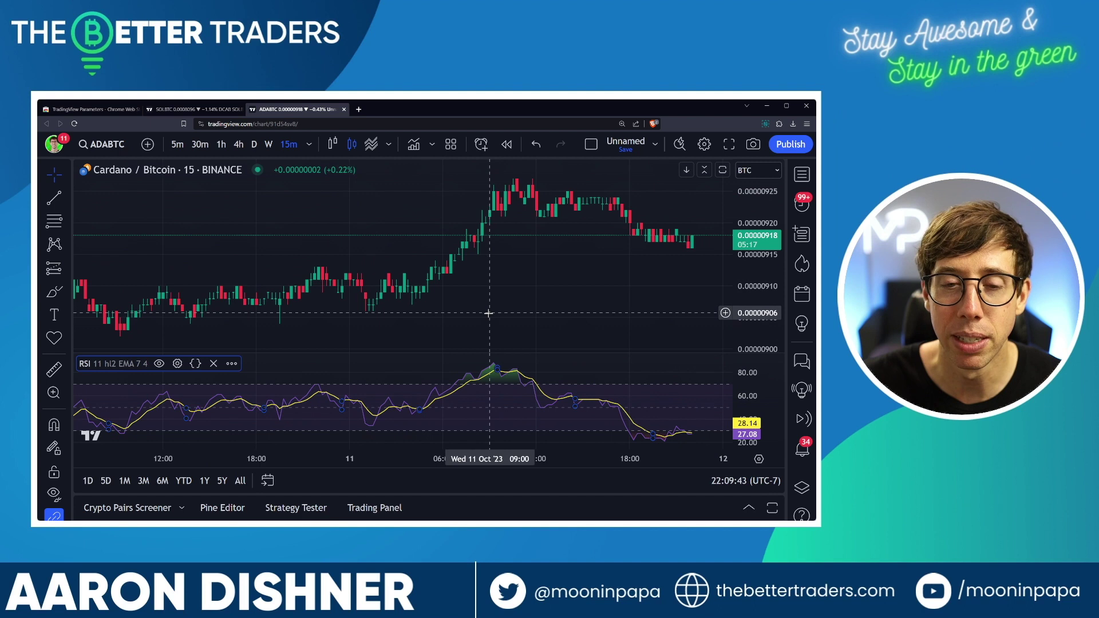
pyautogui.scroll(-5, 482, 319)
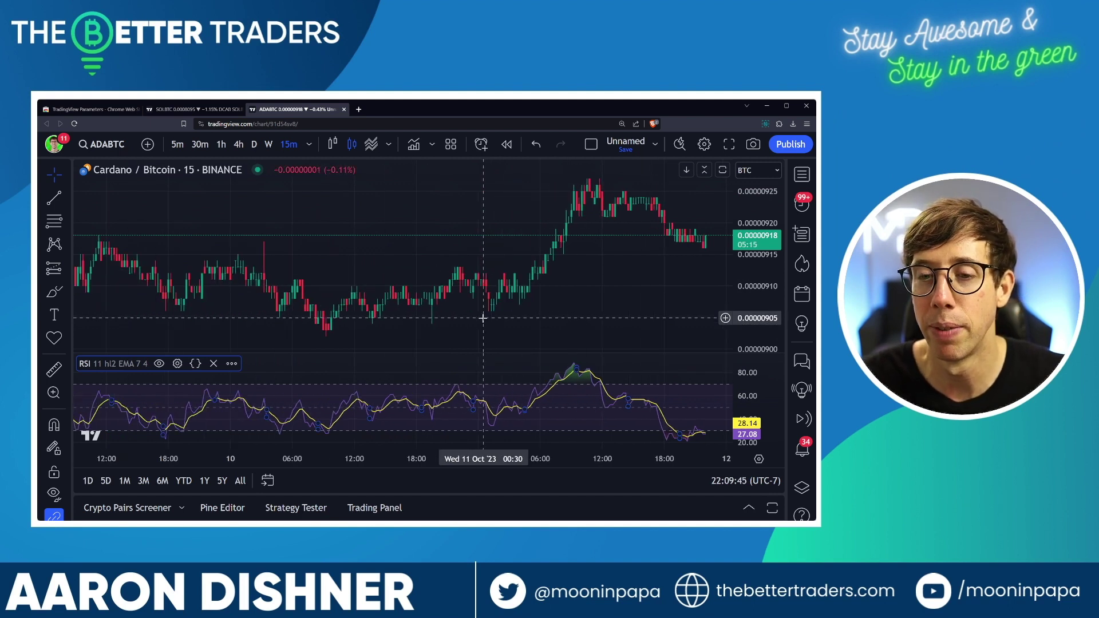
pyautogui.click(178, 364)
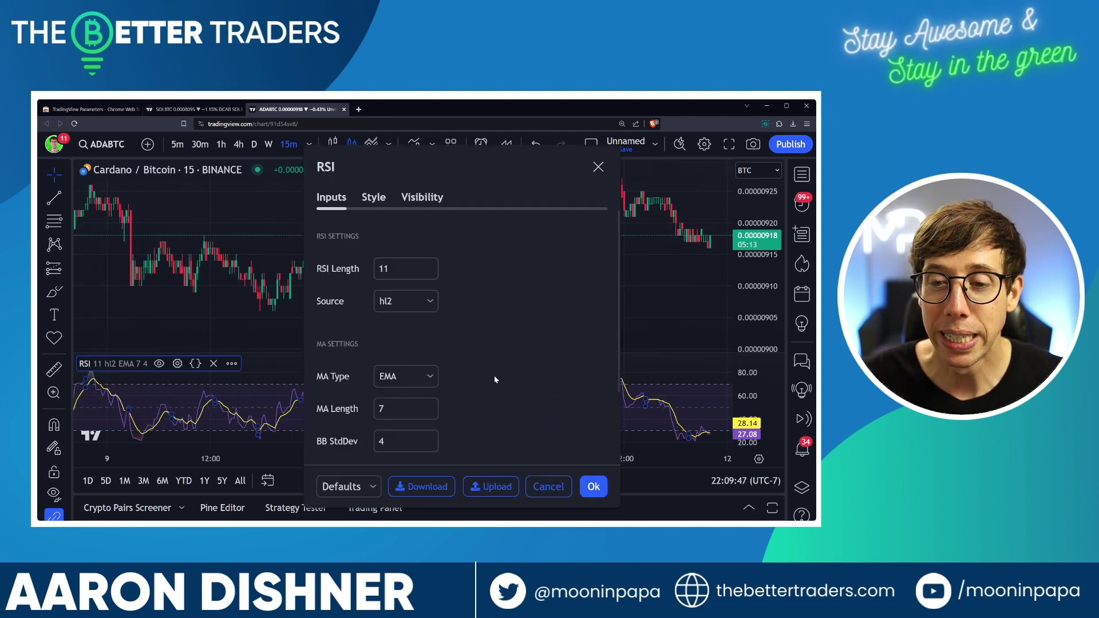
pyautogui.click(430, 487)
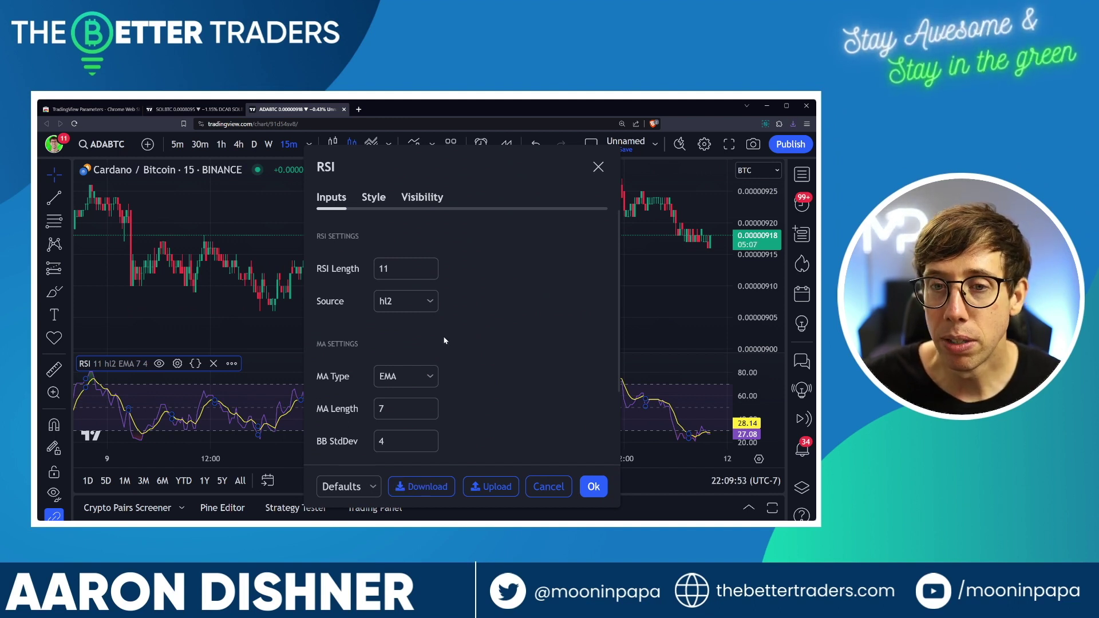
pyautogui.click(590, 487)
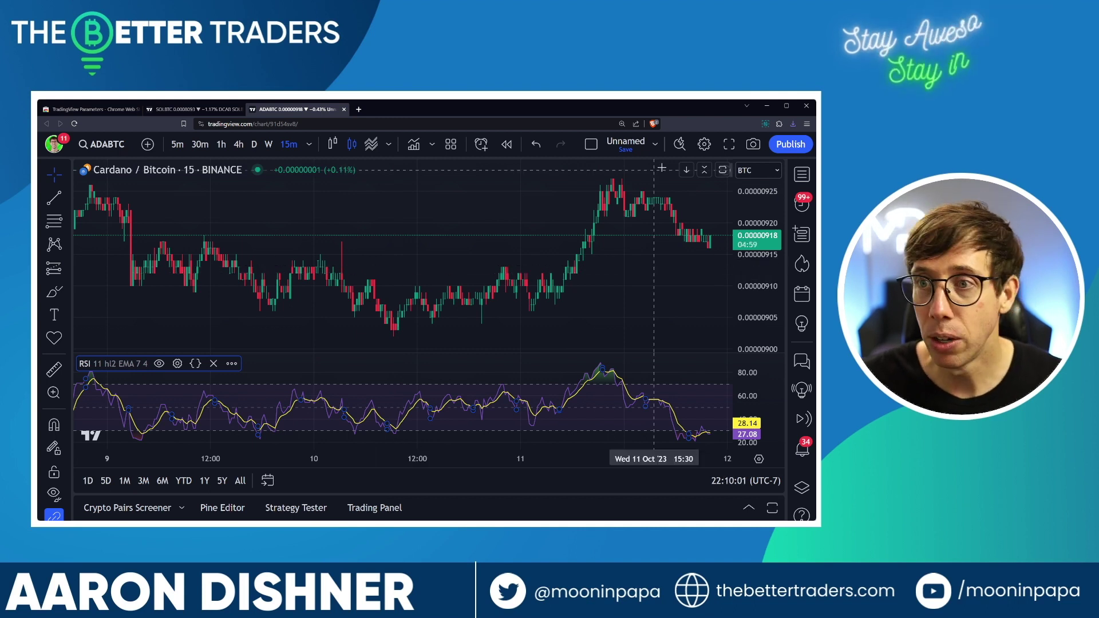
pyautogui.click(657, 144)
# - Start a new BTCUSDT chart layout without the Volume indicator
pyautogui.click(704, 308)
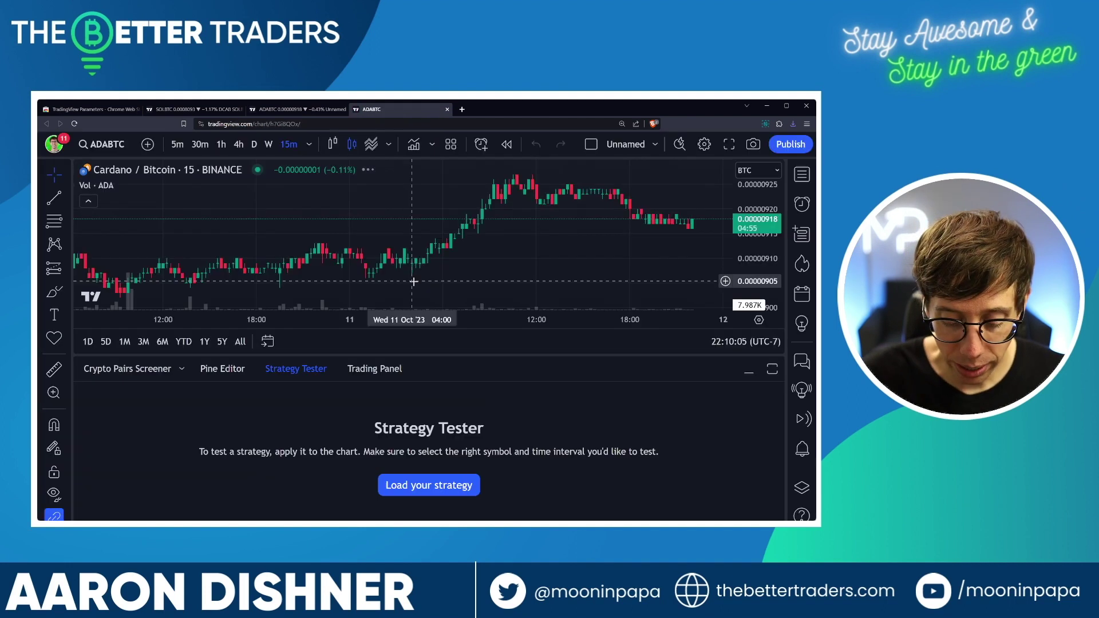
pyautogui.write('BTCUSDT')
pyautogui.press('Down')
pyautogui.press('Return')
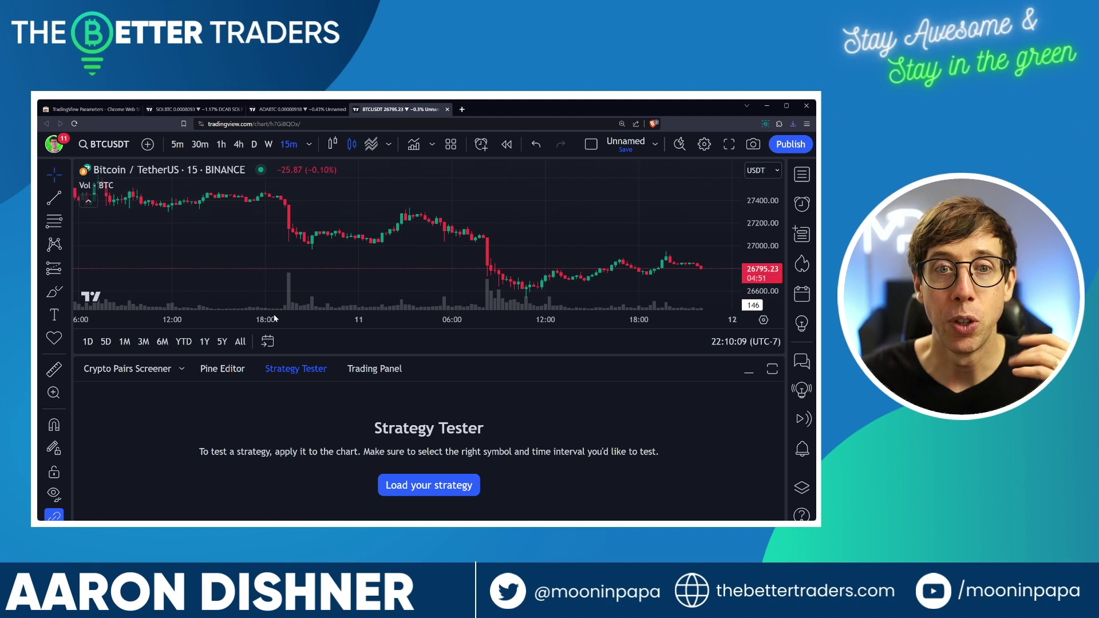
pyautogui.click(161, 185)
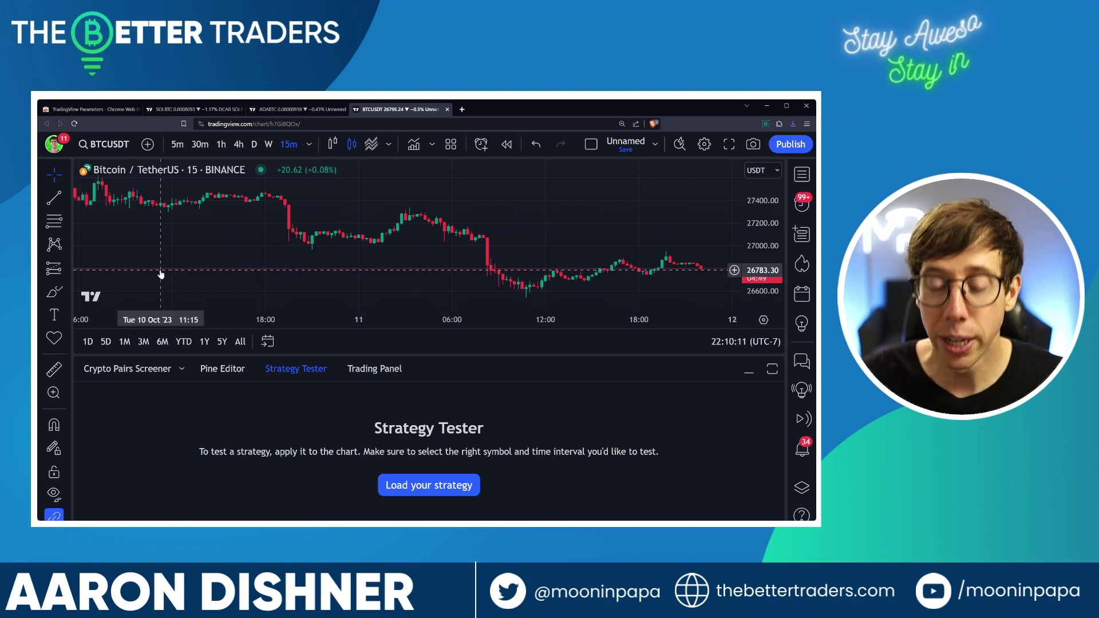
# - Add an RSI and upload the saved settings: 11, hl2, EMA 7, StdDev 4
pyautogui.press('/')
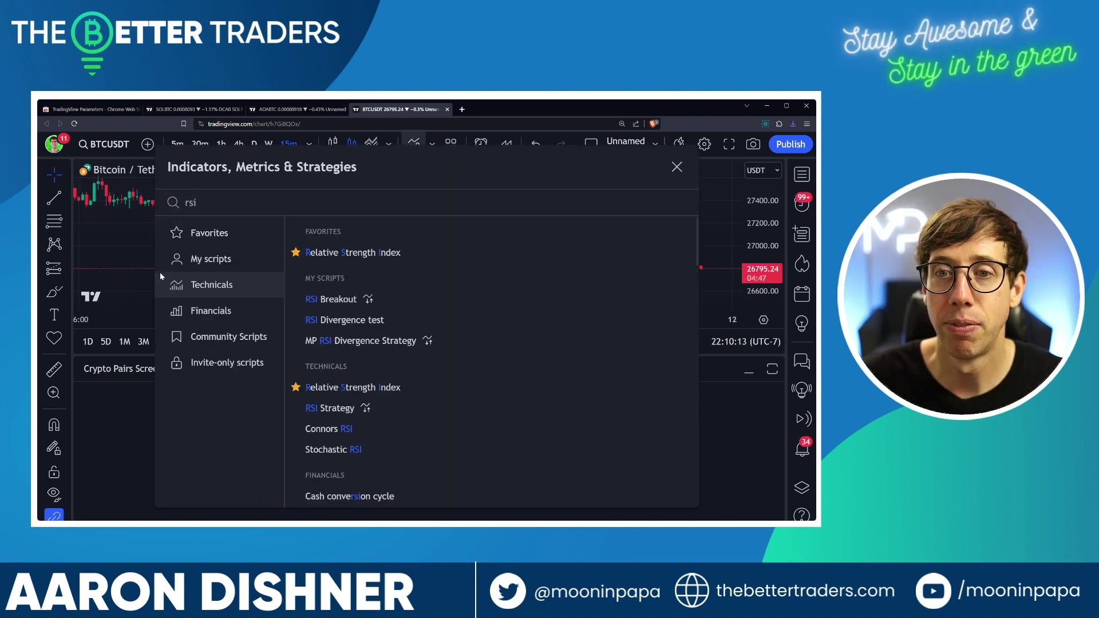
pyautogui.click(378, 252)
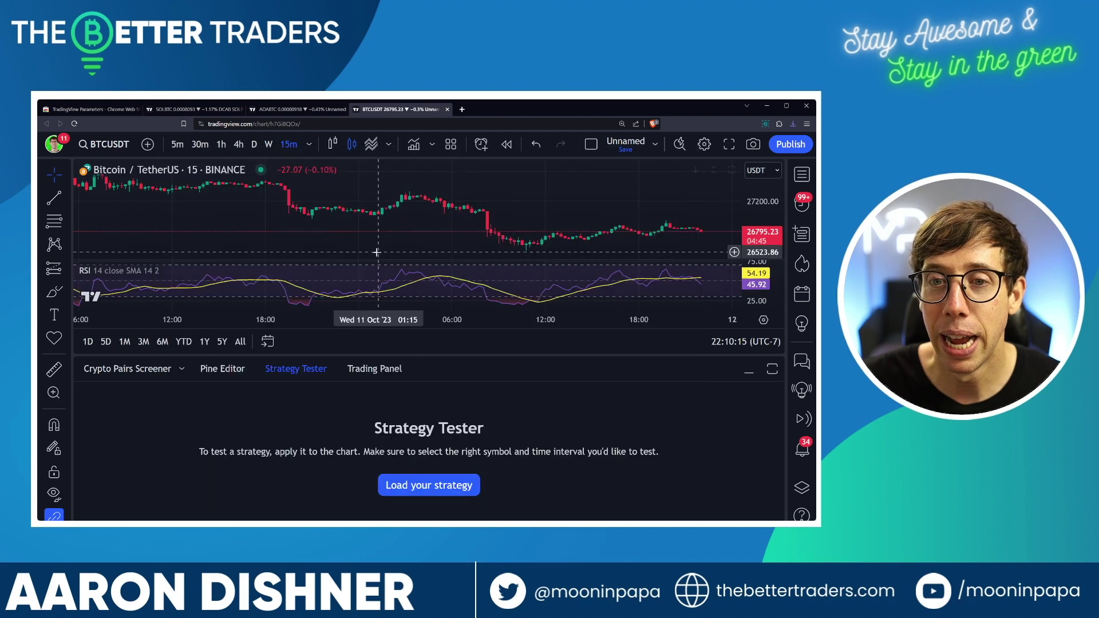
pyautogui.click(189, 270)
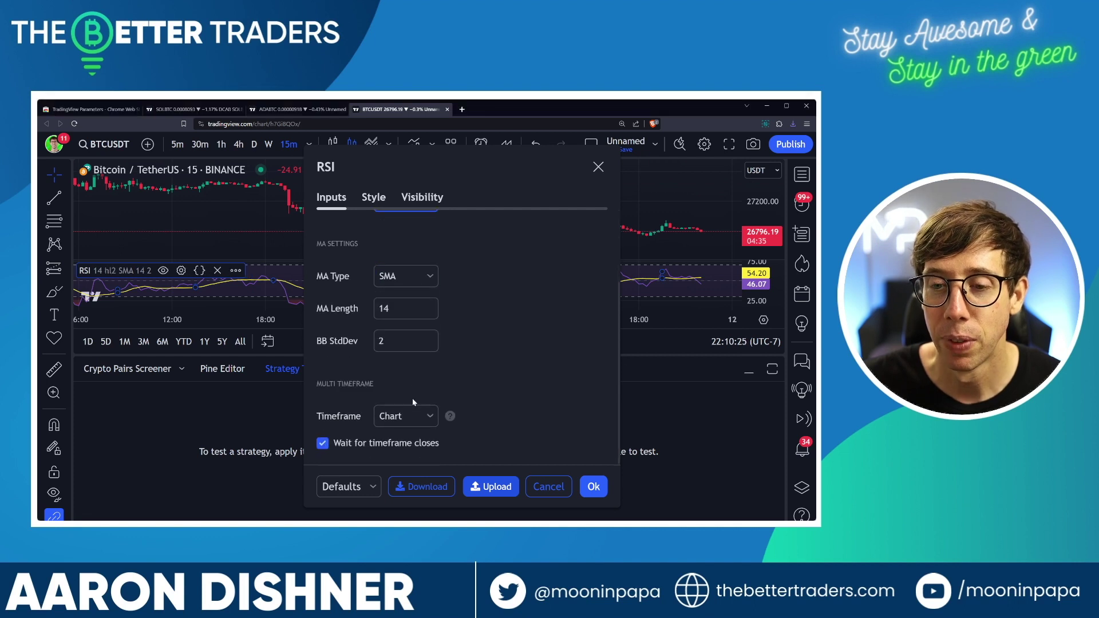
pyautogui.click(298, 209)
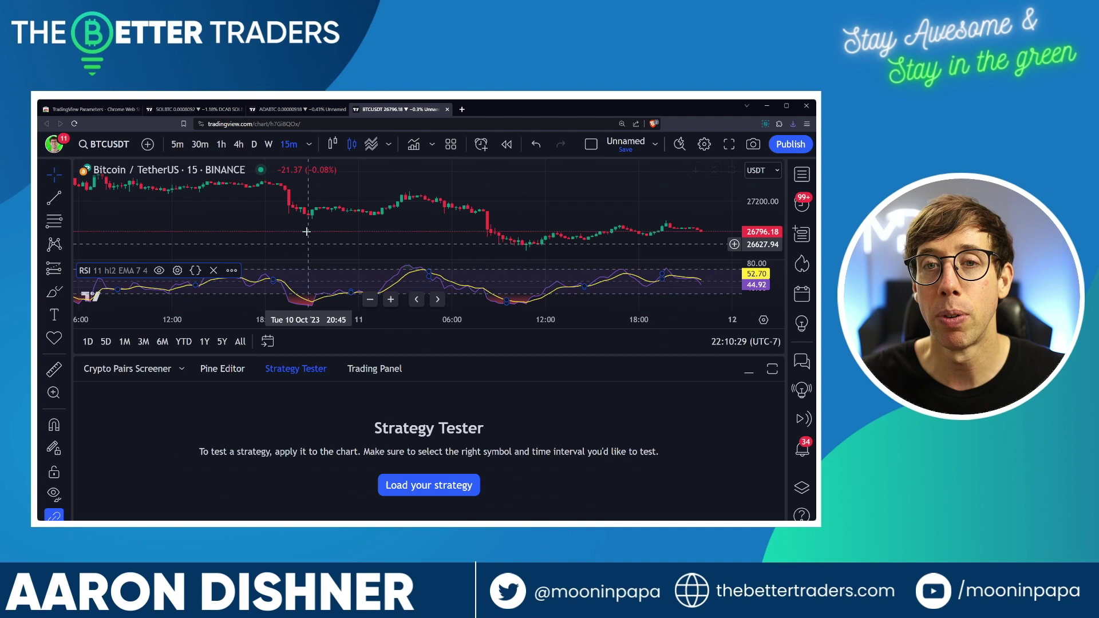
# - Compare the ADABTC RSI, then open the SOLBTC chart and enlarge its DCA Backtester results
pyautogui.click(296, 109)
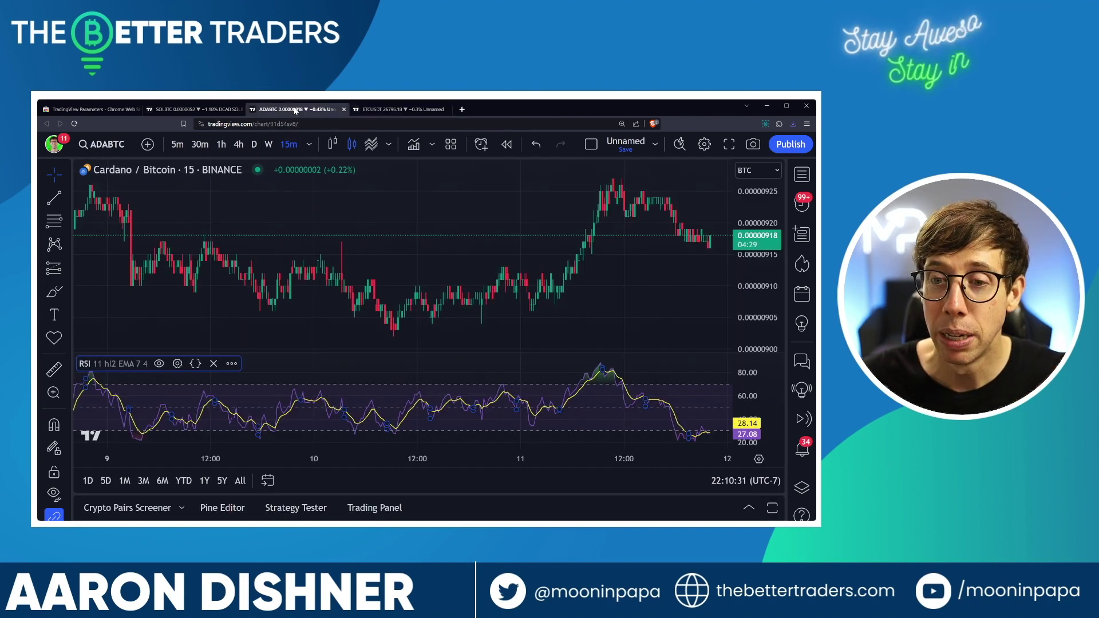
pyautogui.click(369, 110)
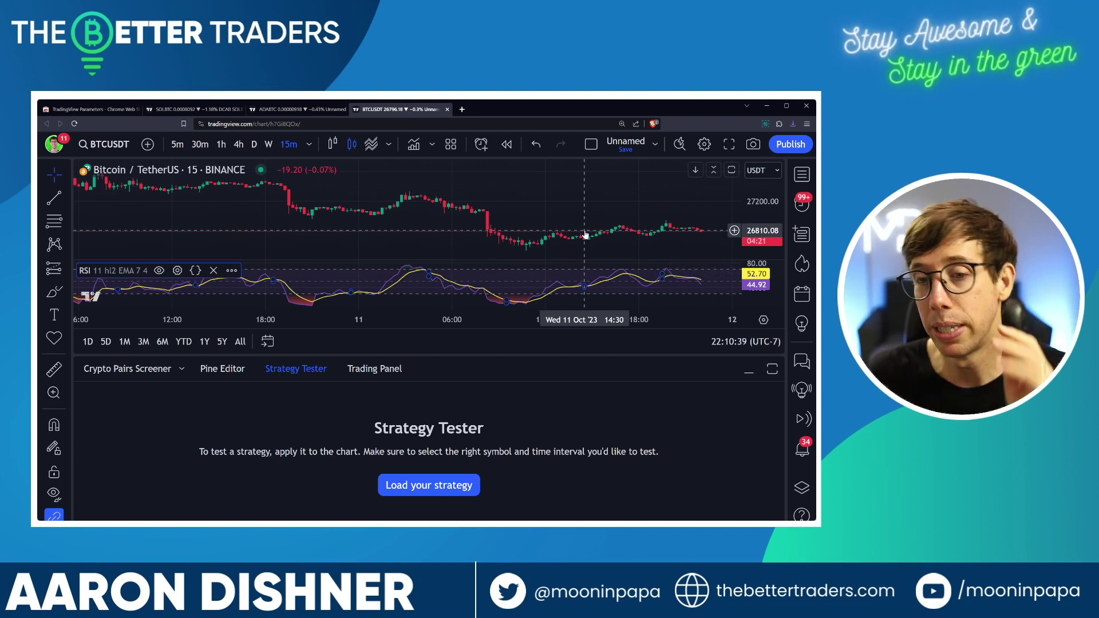
pyautogui.click(754, 371)
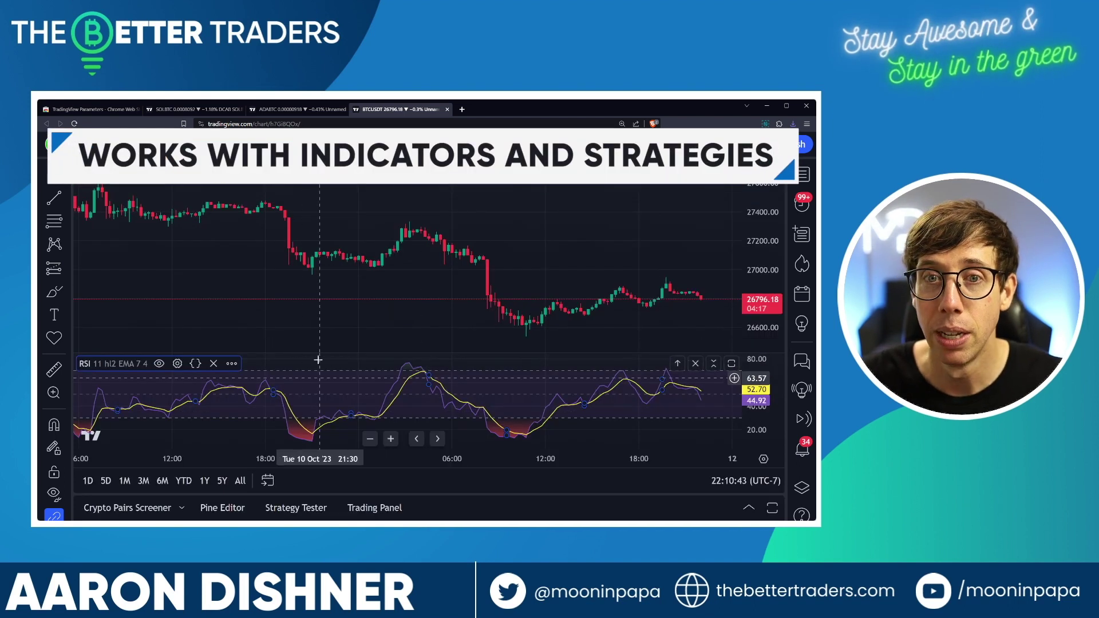
pyautogui.click(189, 110)
pyautogui.moveTo(335, 354); pyautogui.dragTo(325, 328)
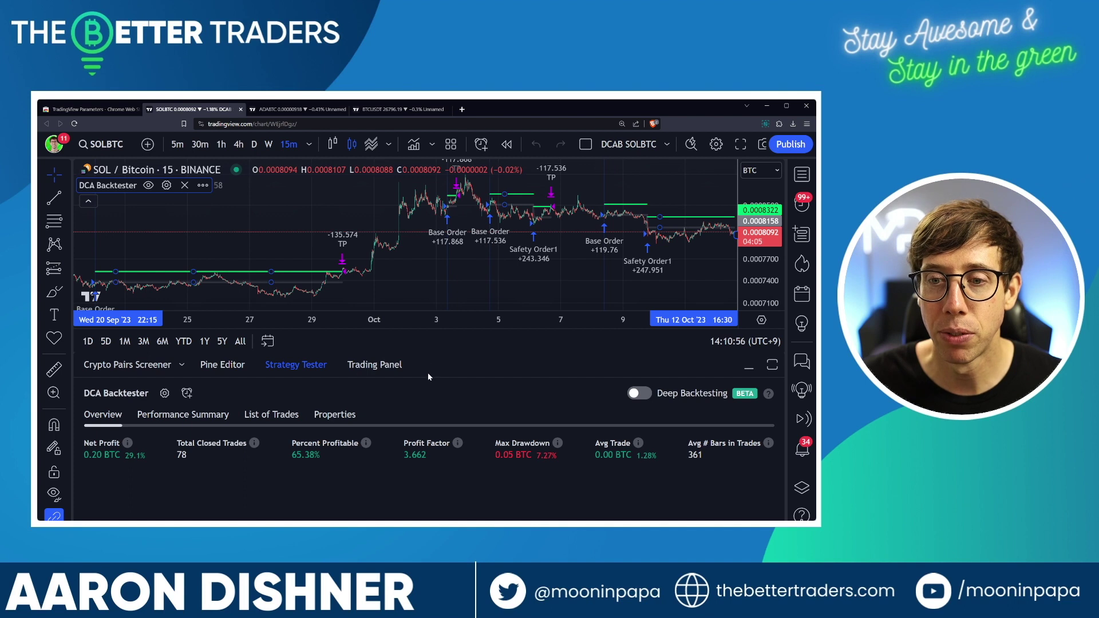
# - Check the ADABTC chart, then maximize the SOLBTC backtest results to show the equity graph
pyautogui.click(305, 109)
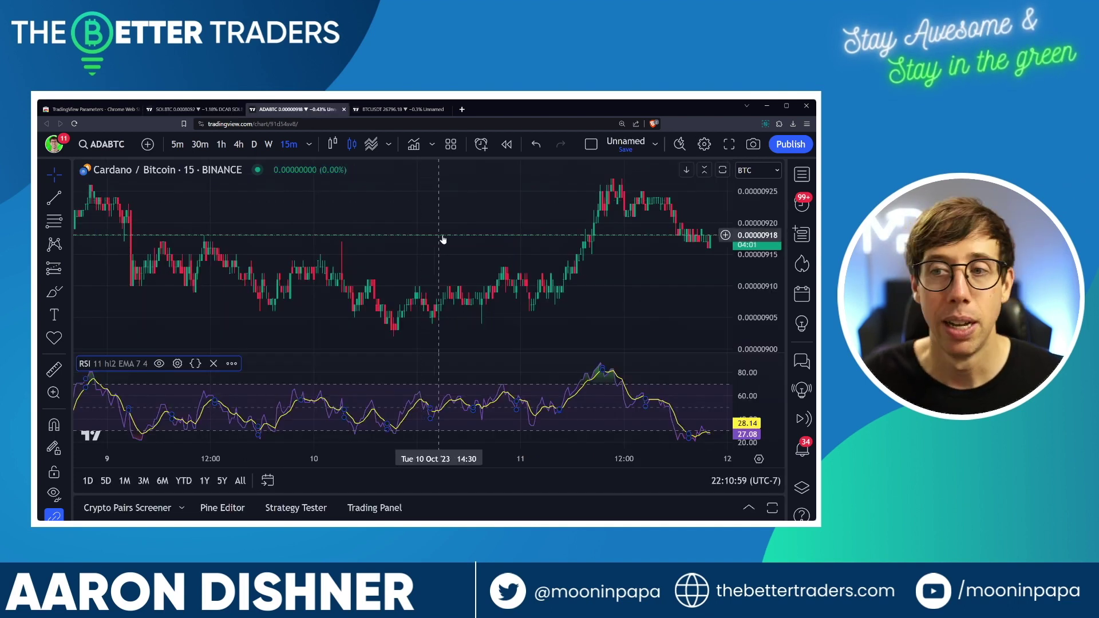
pyautogui.scroll(-5, 442, 234)
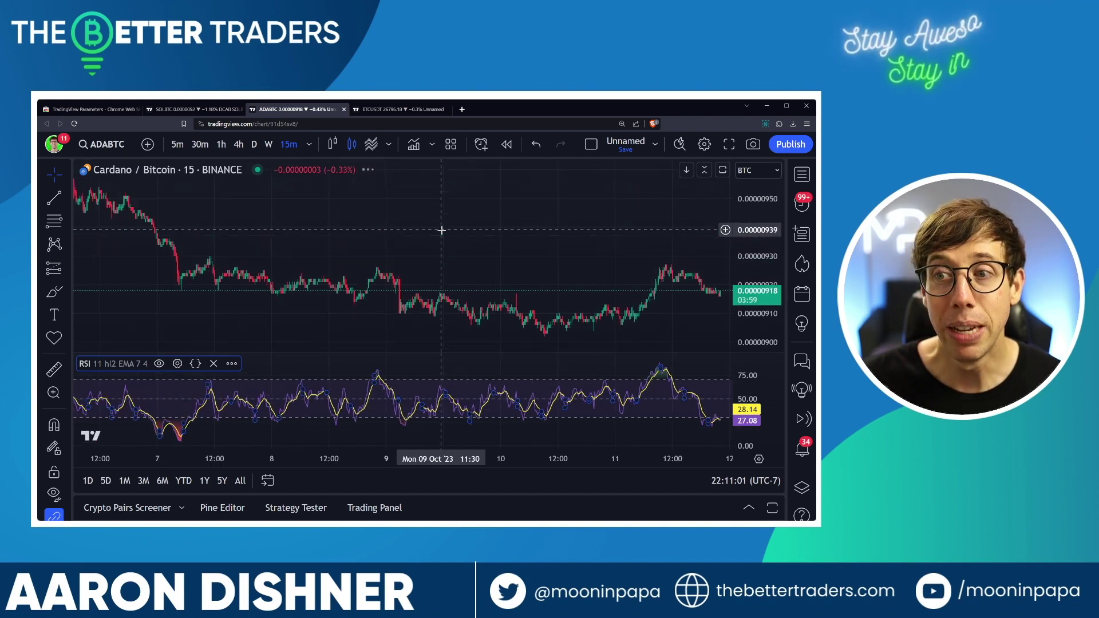
pyautogui.scroll(-3, 442, 230)
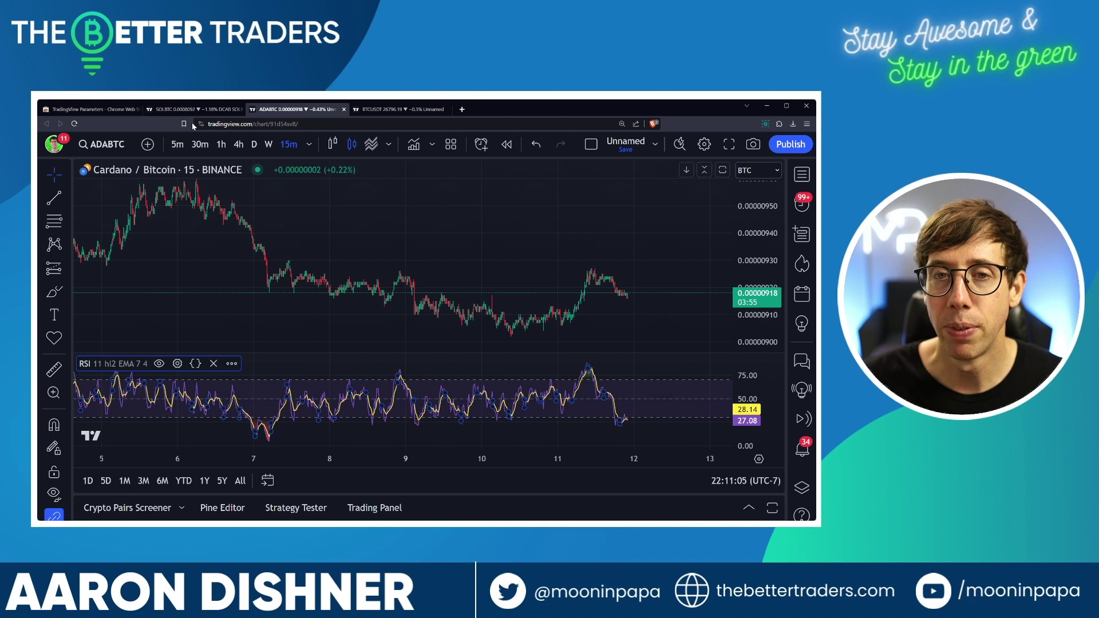
pyautogui.hotkey('ctrl', 'shift', 'Tab')
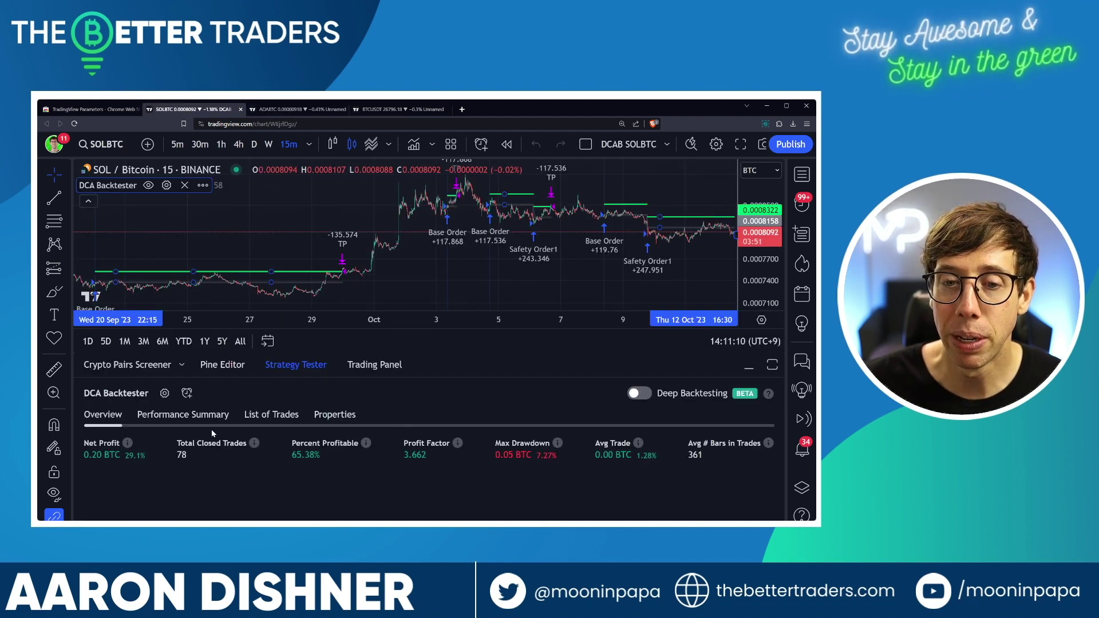
pyautogui.click(773, 363)
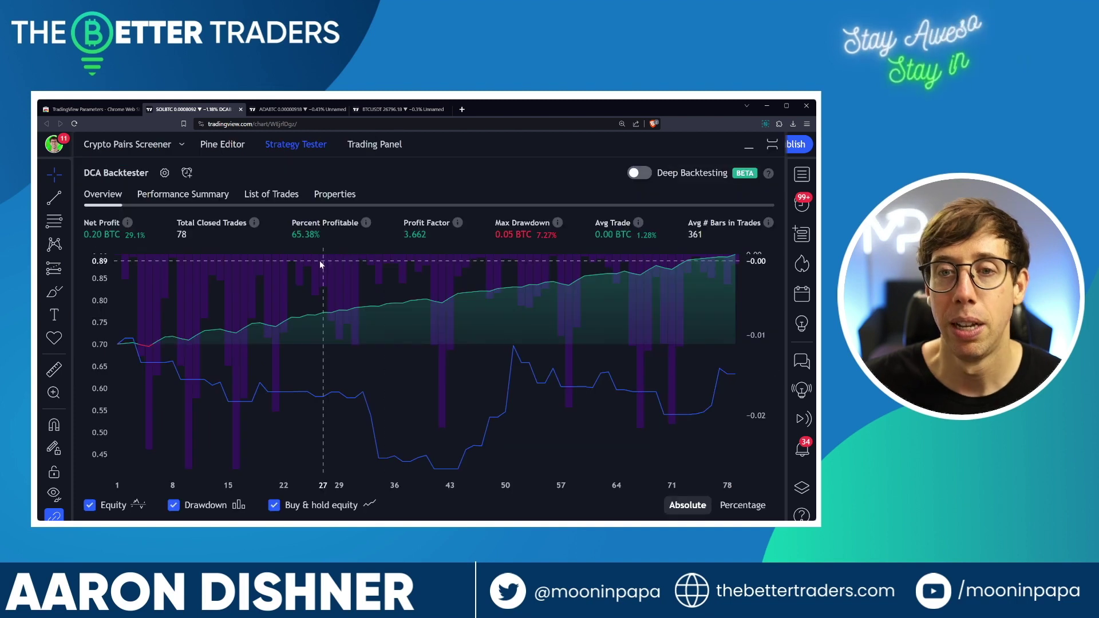